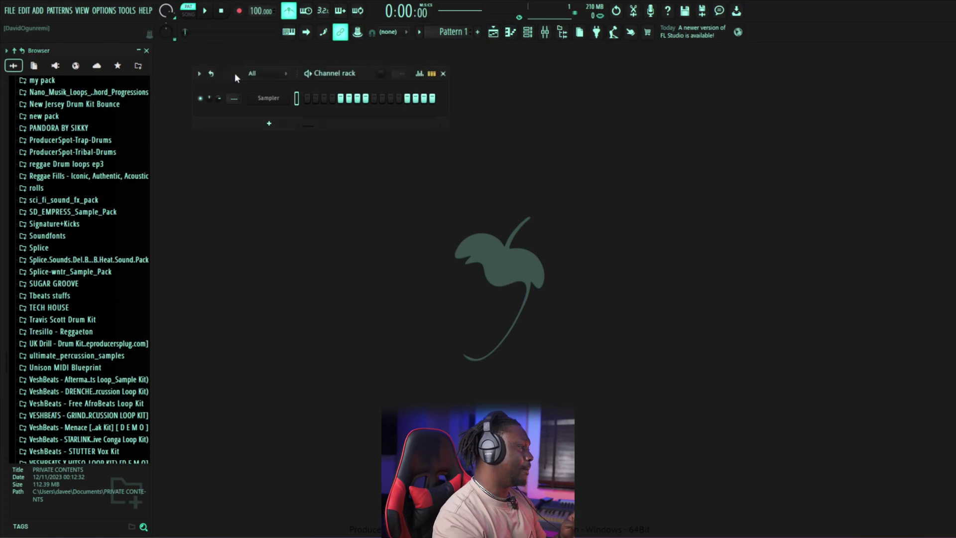
left_click_drag(235, 73, 222, 60)
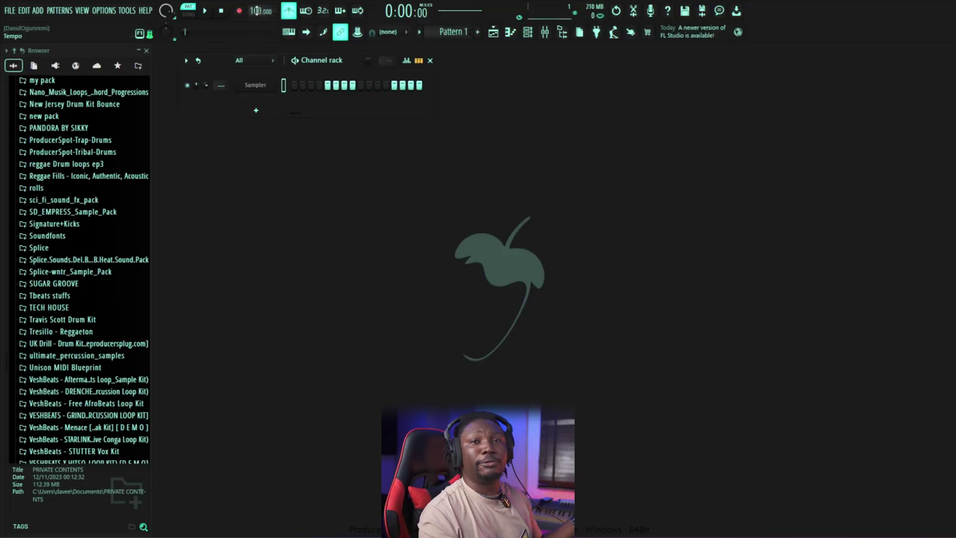
left_click_drag(257, 10, 257, 6)
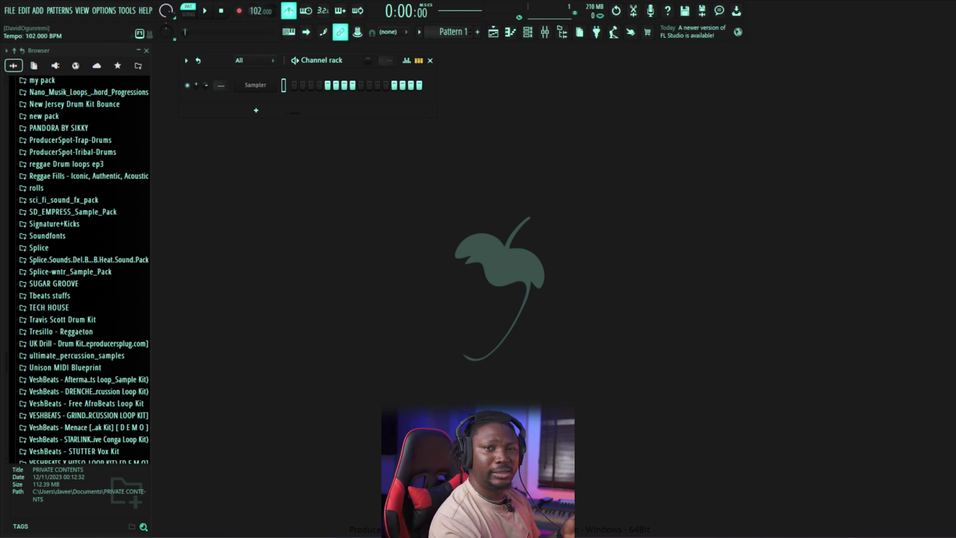
left_click_drag(258, 11, 257, 14)
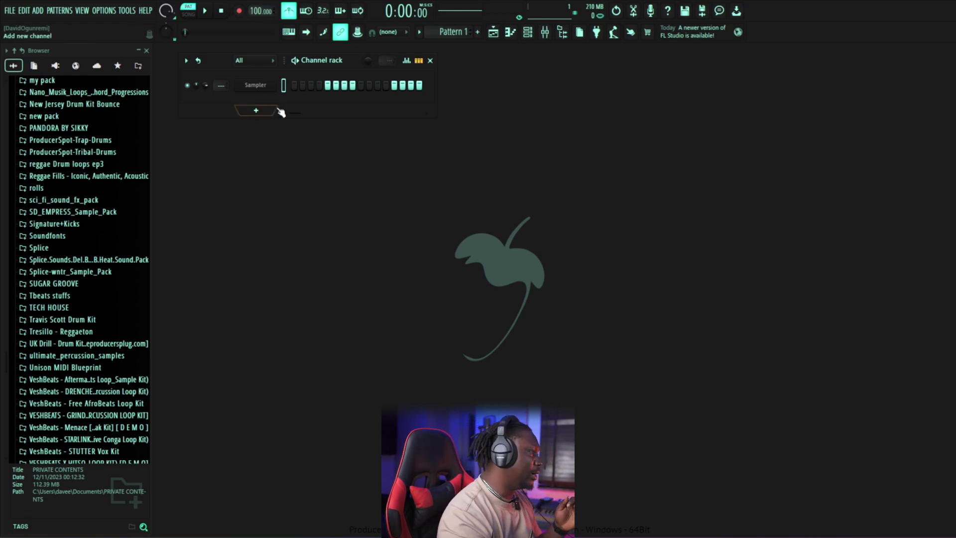
left_click_drag(227, 64, 201, 55)
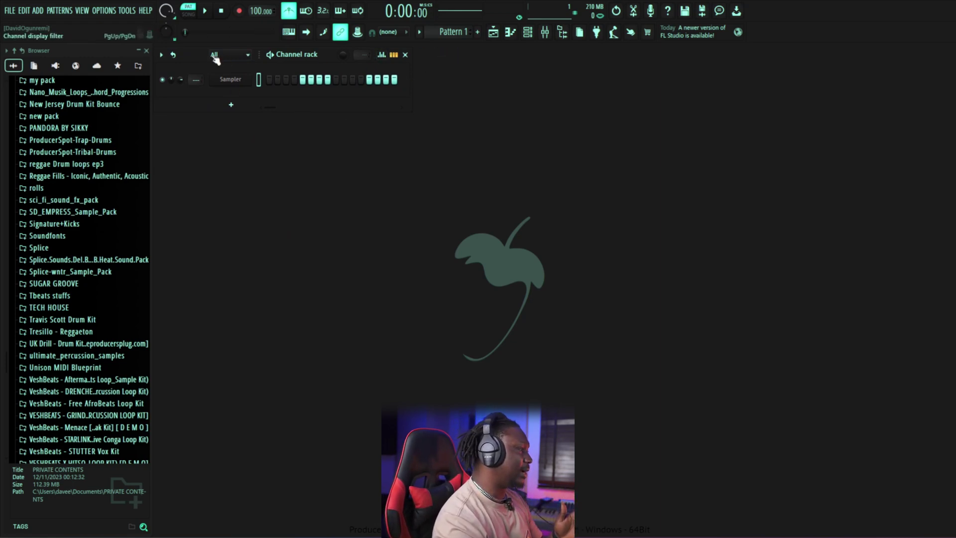
left_click_drag(204, 54, 225, 67)
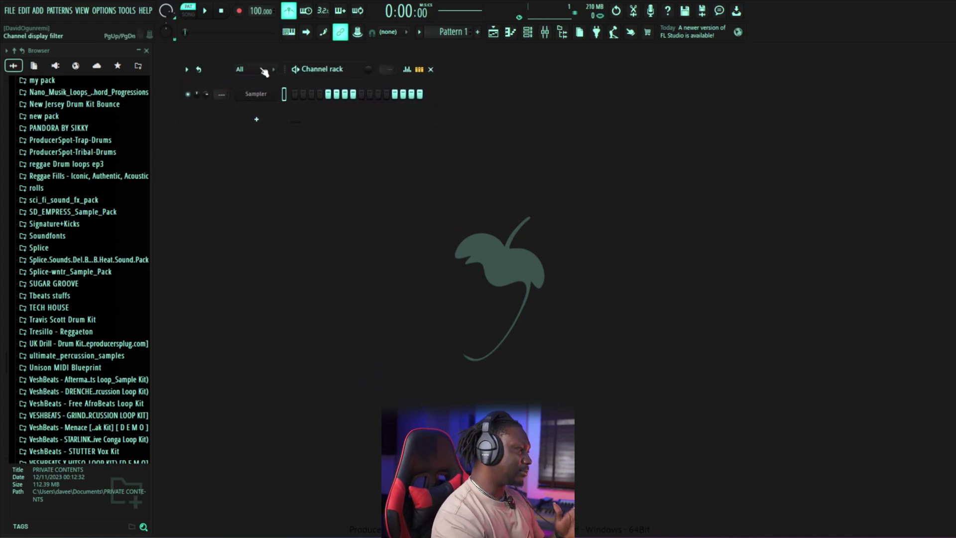
Step: Show the playlist and close the channel rack covering it
left_click(499, 34)
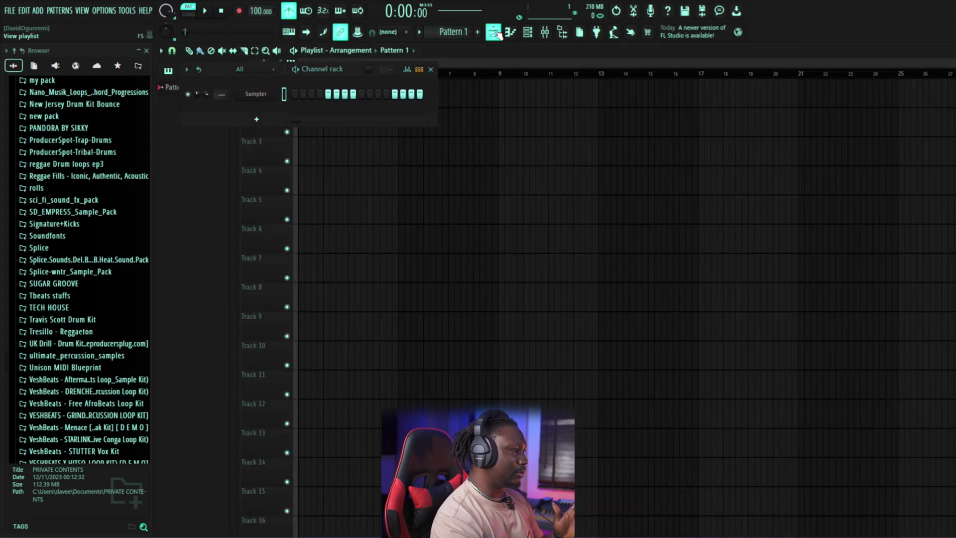
left_click(499, 33)
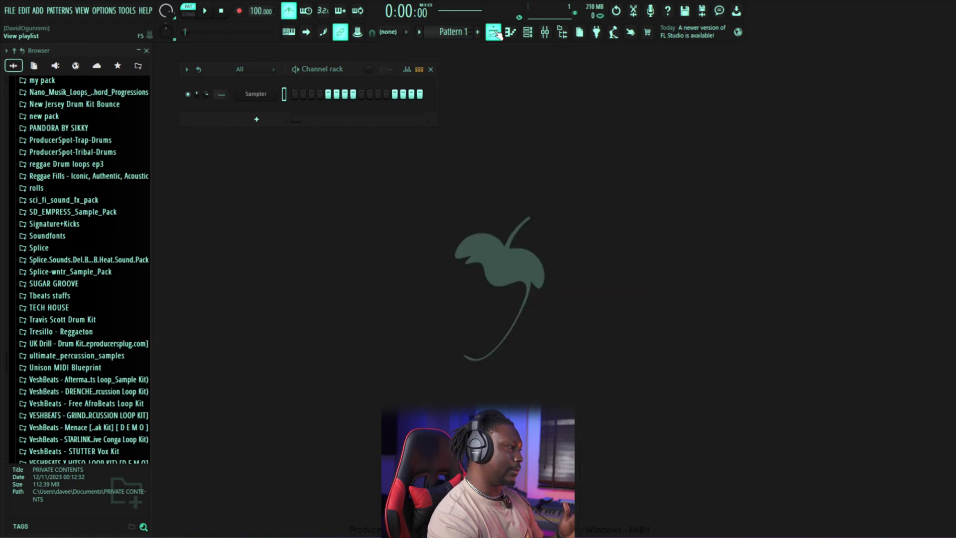
left_click_drag(217, 68, 208, 59)
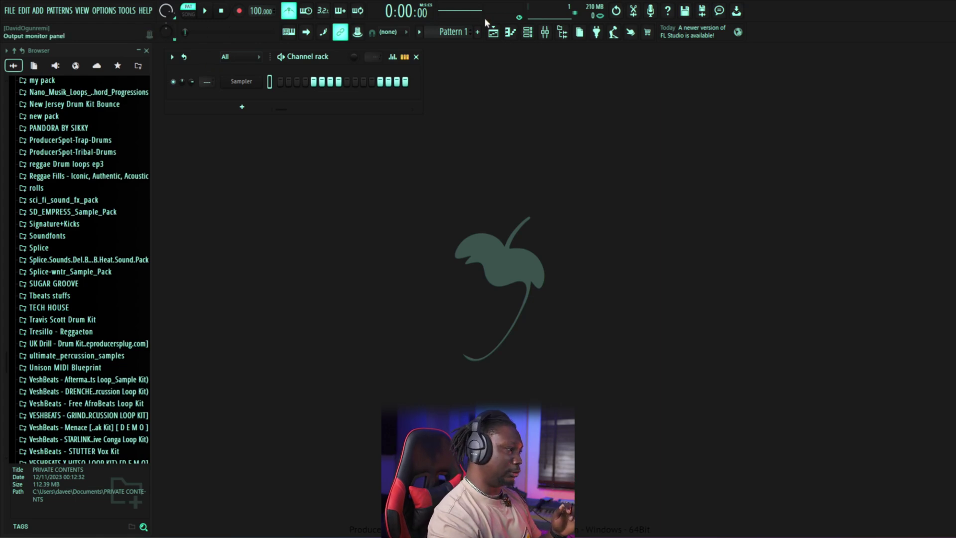
left_click(494, 32)
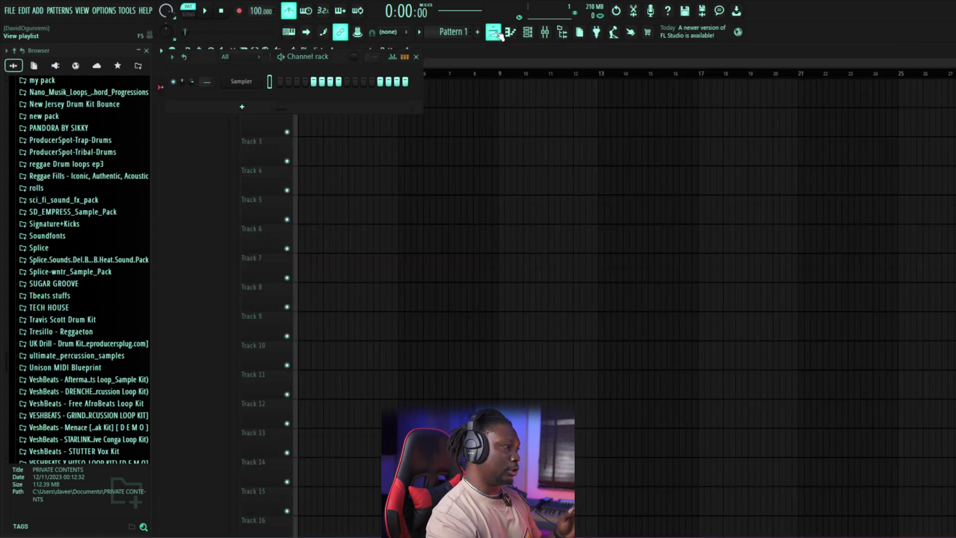
left_click(417, 57)
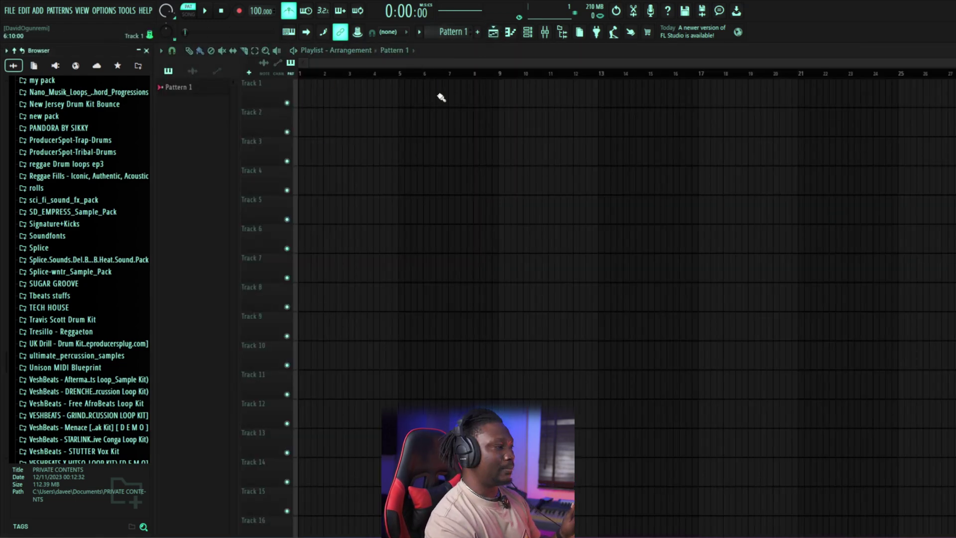
Step: Rename Pattern 1 as Drums and give it an orange color
left_click(450, 33)
left_click(523, 83)
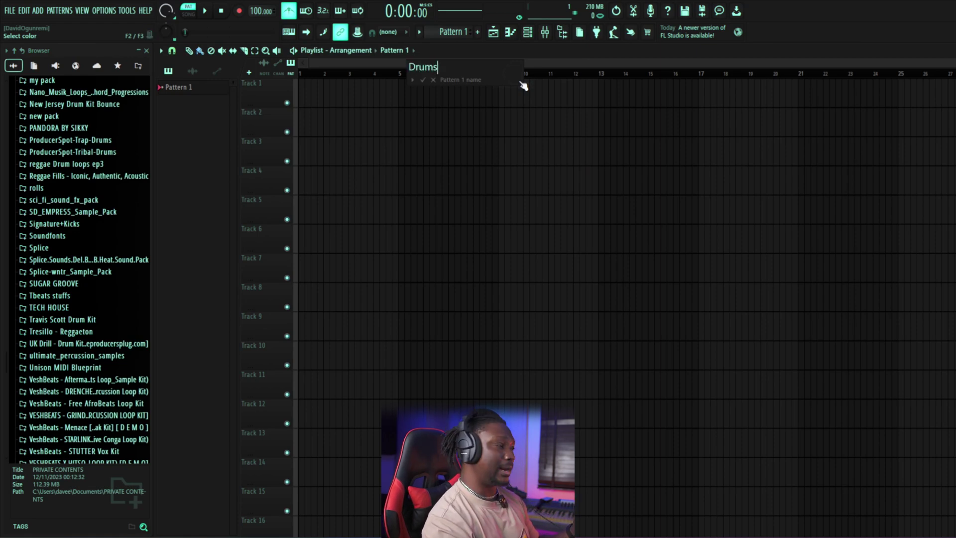
left_click(516, 84)
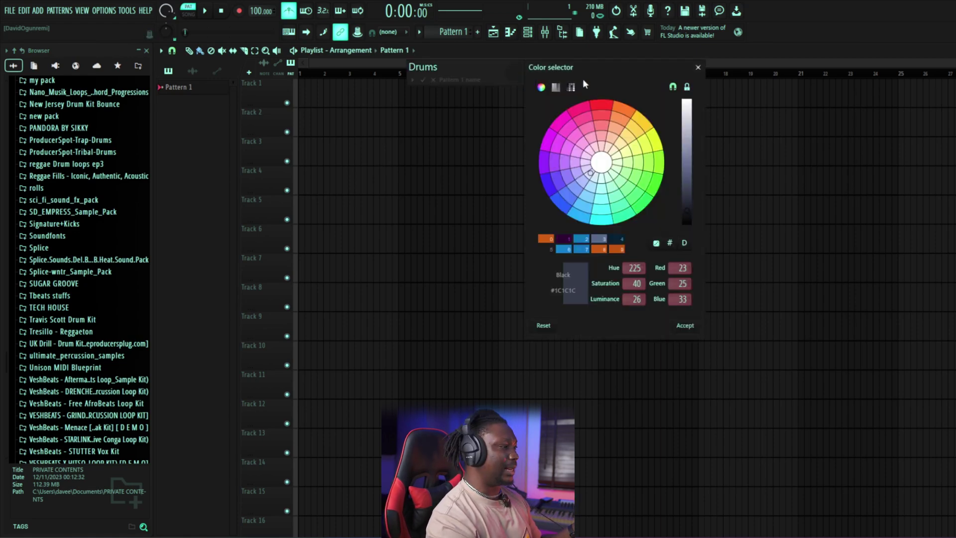
left_click(626, 111)
key("Return")
key("Return")
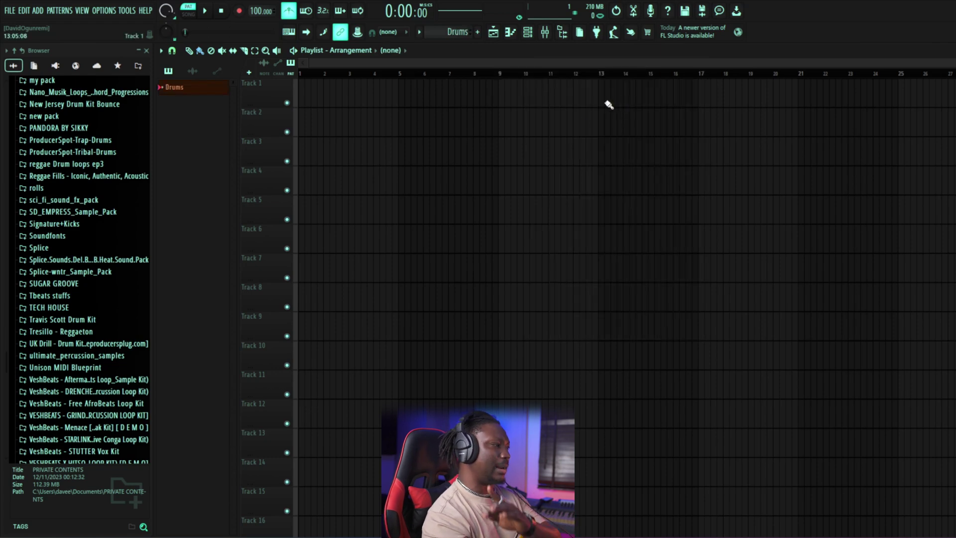
Step: Try placing the Drums pattern on a playlist track
left_click_drag(189, 93, 445, 112)
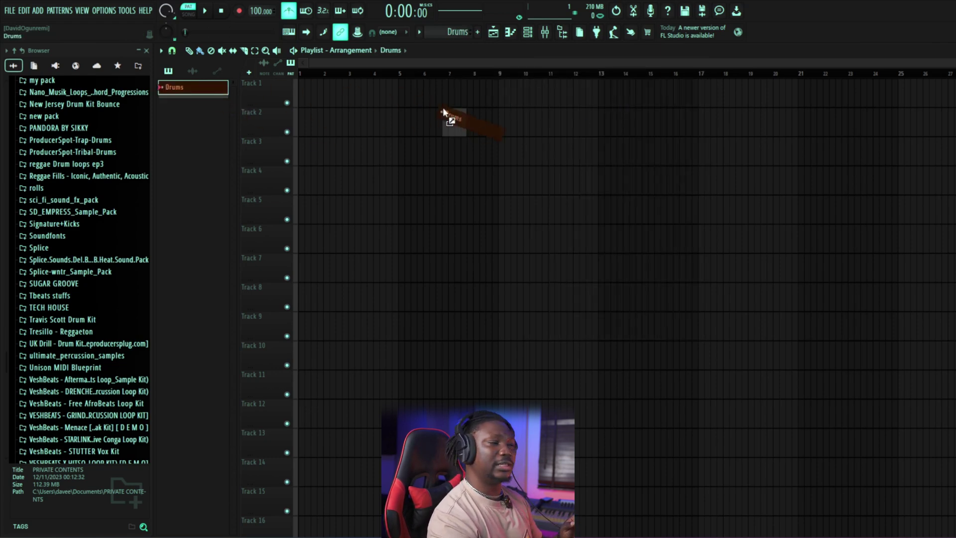
left_click_drag(363, 101, 401, 115)
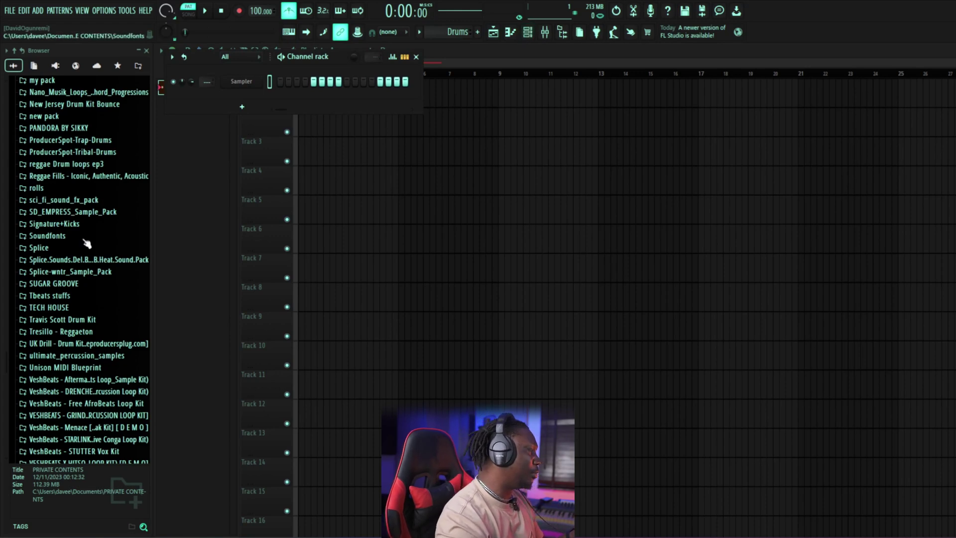
Step: Find and expand the Afro-Roots pack inside the HitSound Packs sample folder
scroll(86, 246, "down", 3)
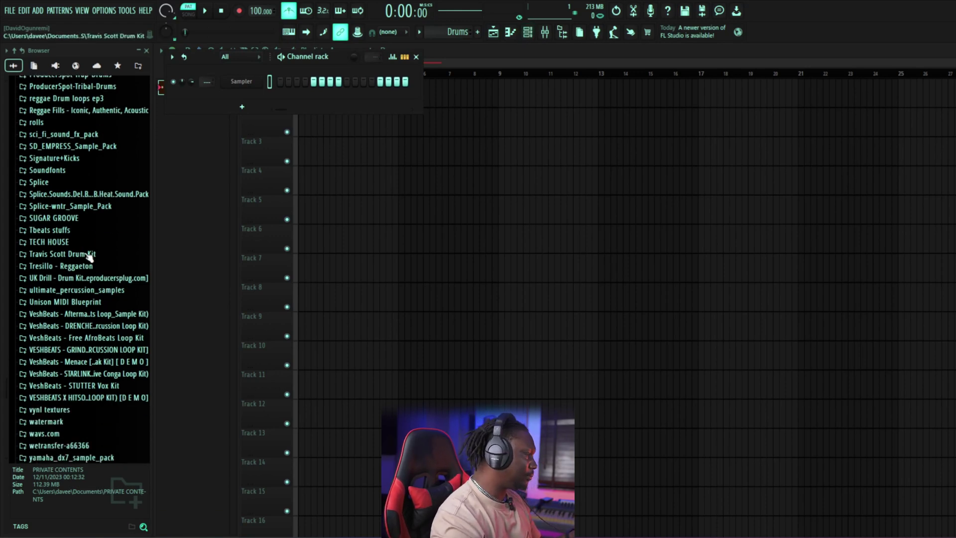
scroll(85, 303, "up", 5)
scroll(76, 294, "up", 6)
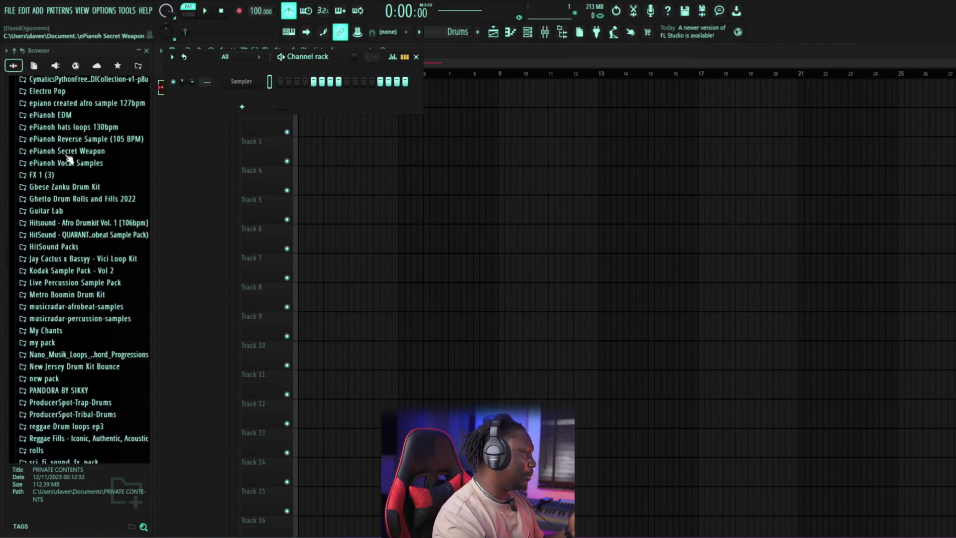
left_click(64, 246)
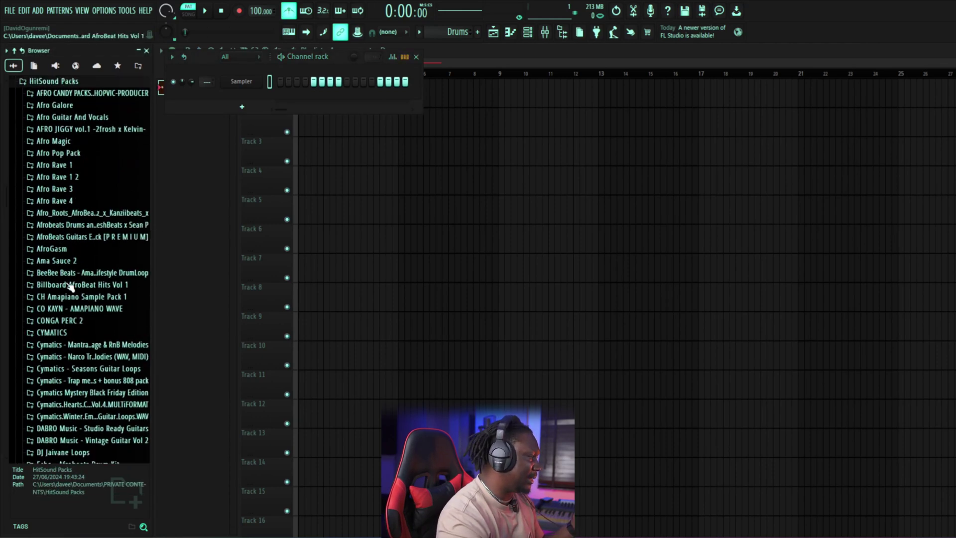
scroll(70, 286, "down", 2)
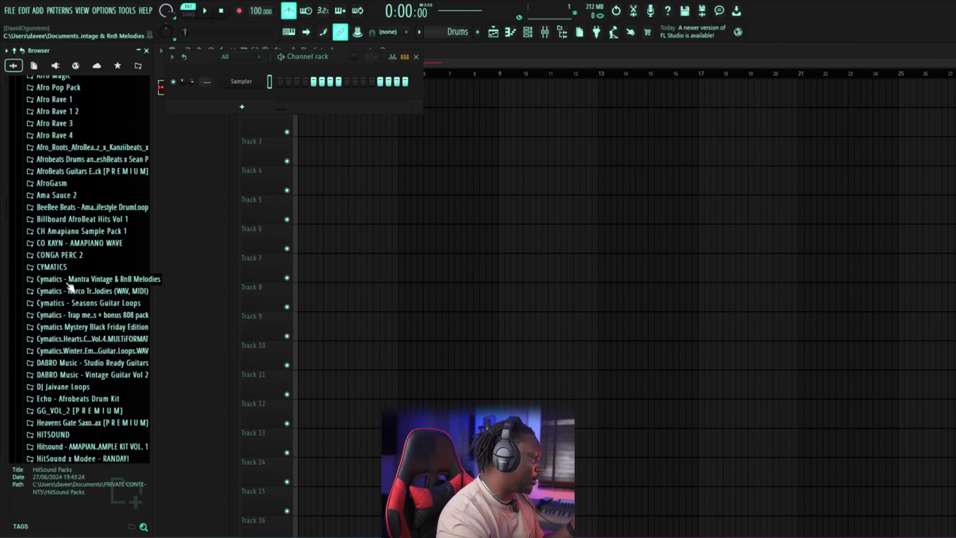
left_click(75, 149)
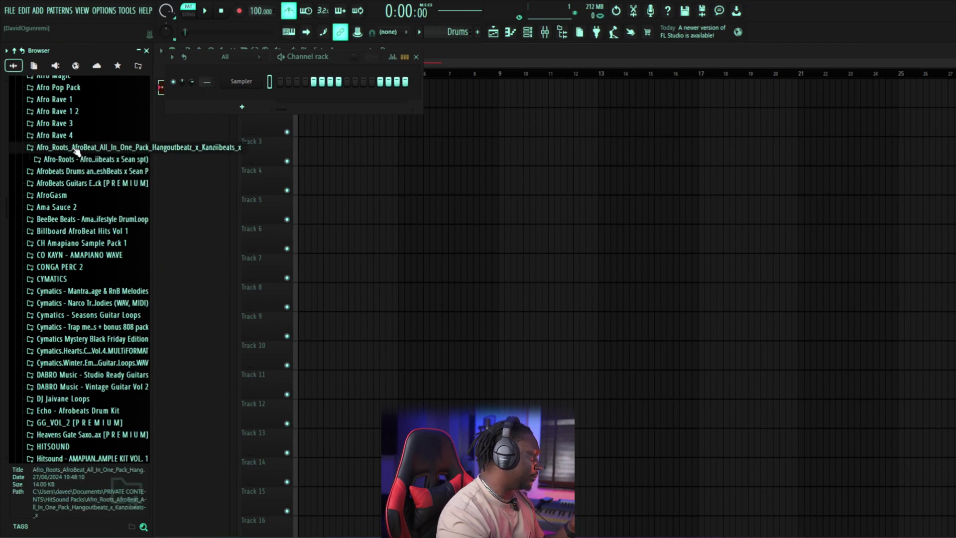
left_click(76, 161)
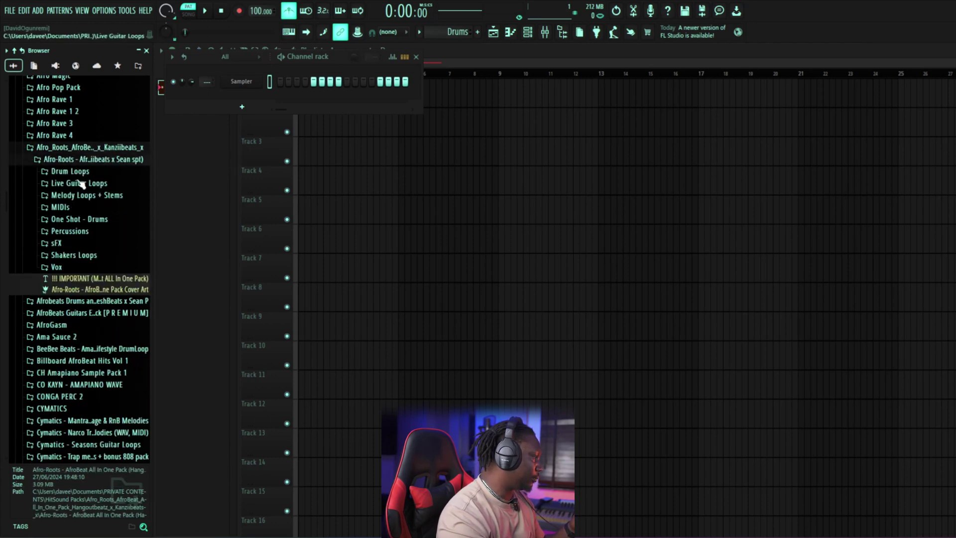
Step: Add the KICK 4 sample from the One Shot - Drums Kick folder to the channel rack as a new channel
left_click(70, 220)
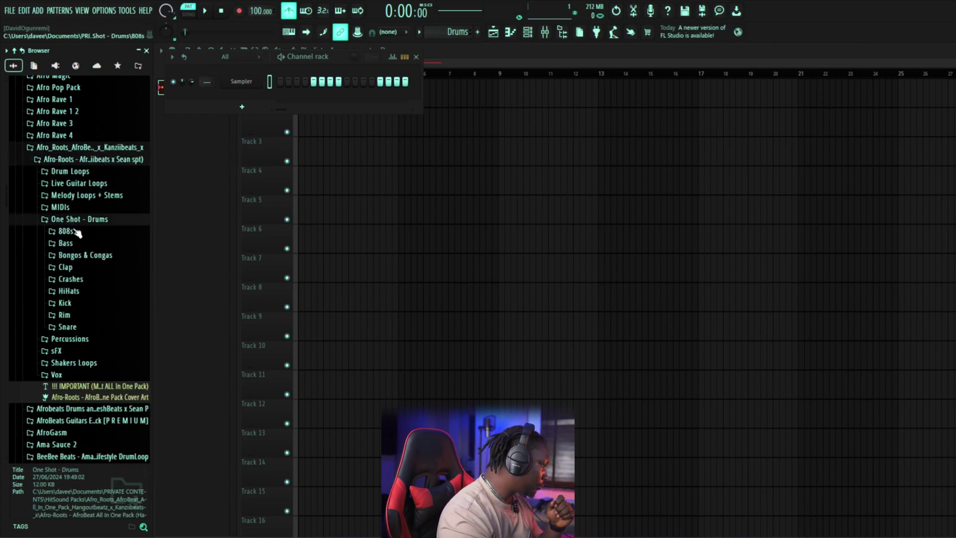
left_click(70, 305)
left_click_drag(81, 350, 246, 96)
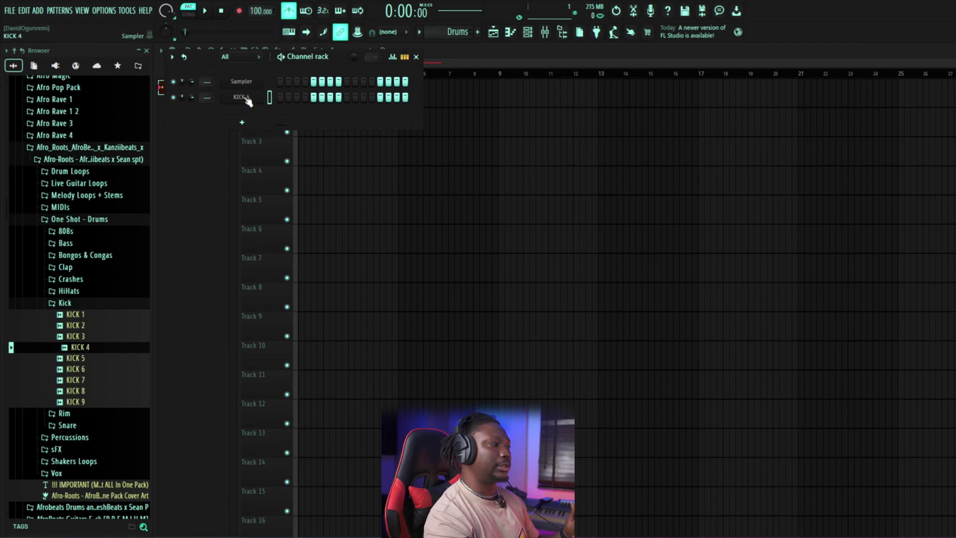
left_click_drag(88, 348, 250, 95)
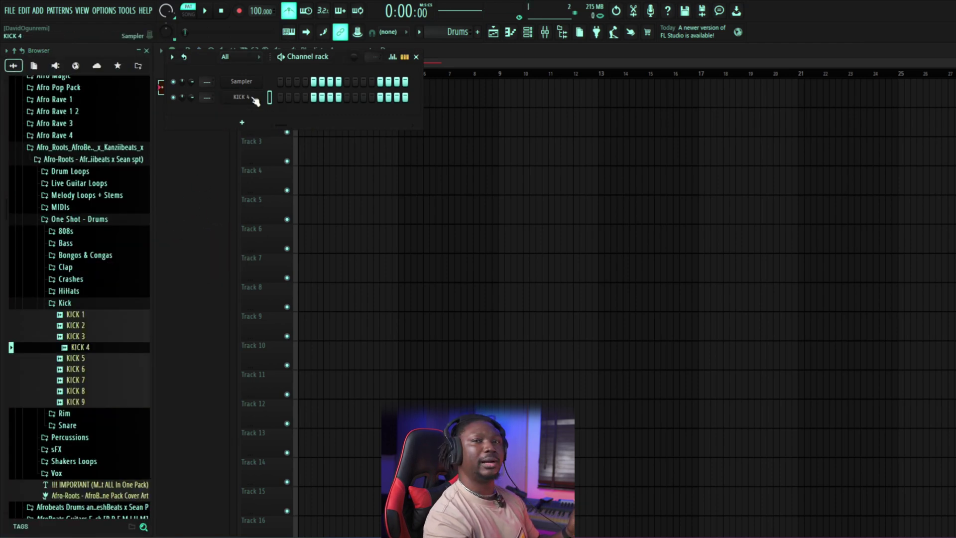
Step: Open the KICK 4 channel's sampler settings and look over its waveform and options
left_click(245, 101)
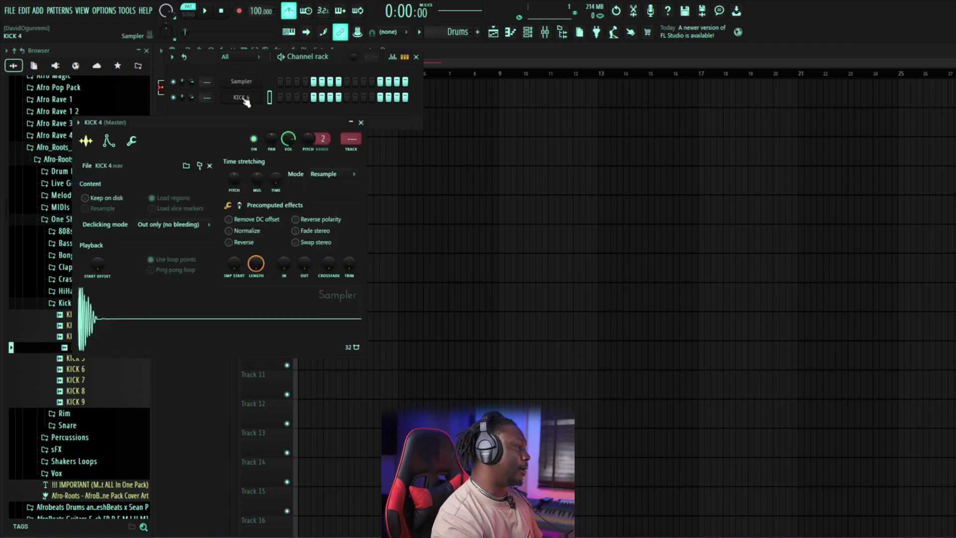
left_click_drag(249, 129, 440, 129)
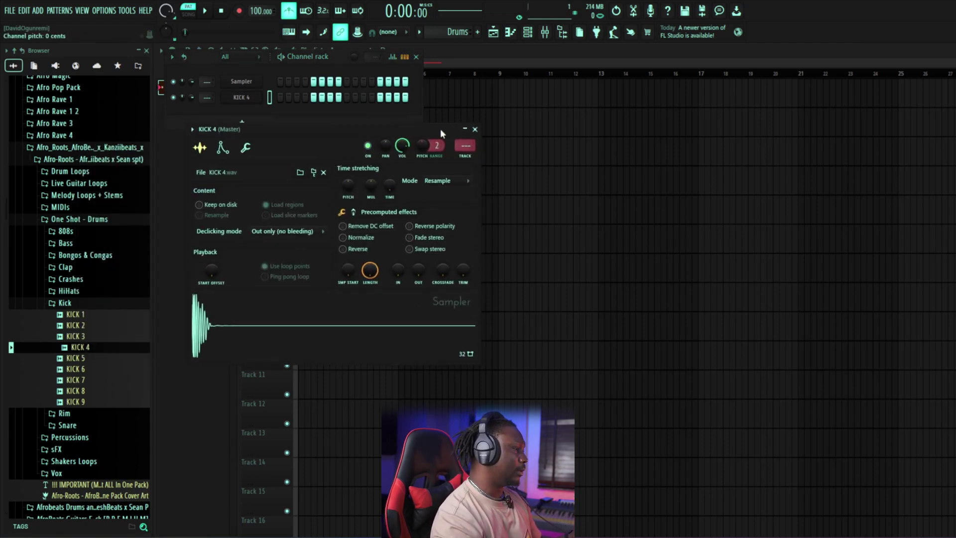
left_click(473, 125)
left_click(252, 101)
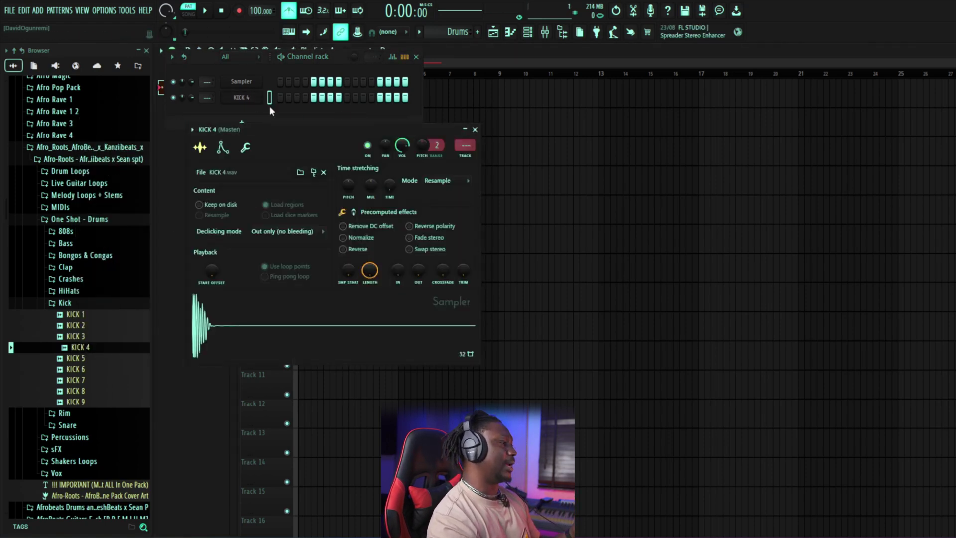
left_click_drag(299, 129, 398, 129)
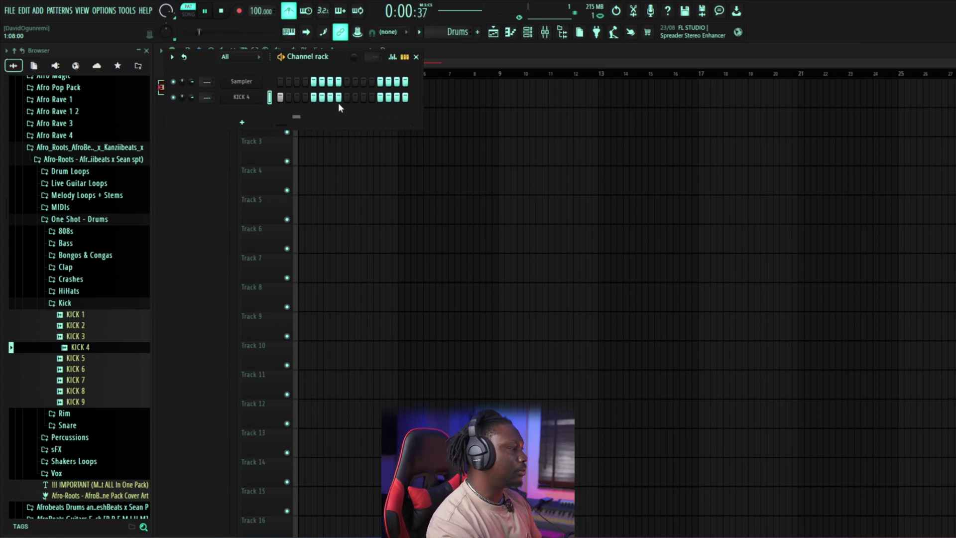
Step: Add a KICK 4 hit on step 11 of the Drums pattern
left_click(363, 98)
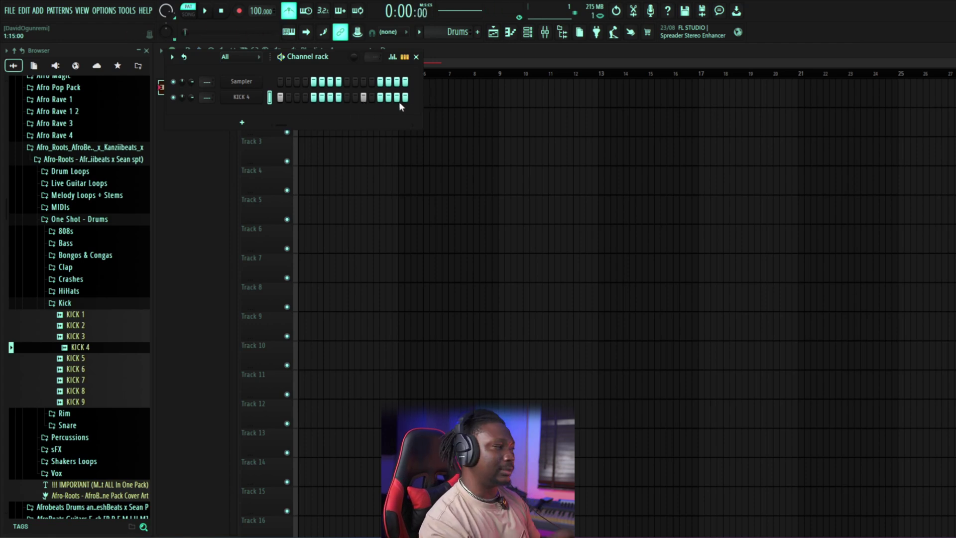
Step: Show the KICK 4 hits in the piano roll, then play the pattern and stop it
right_click(251, 97)
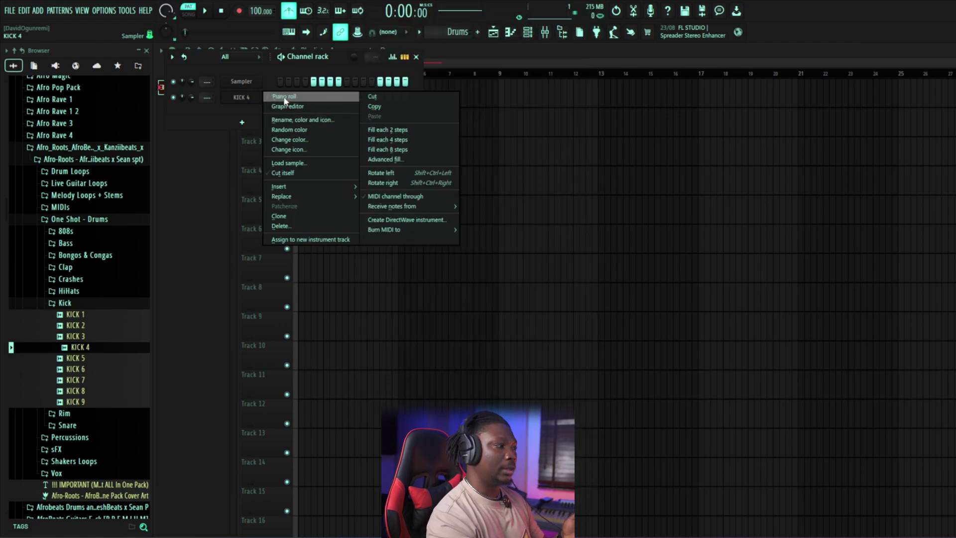
left_click(513, 33)
left_click(513, 33)
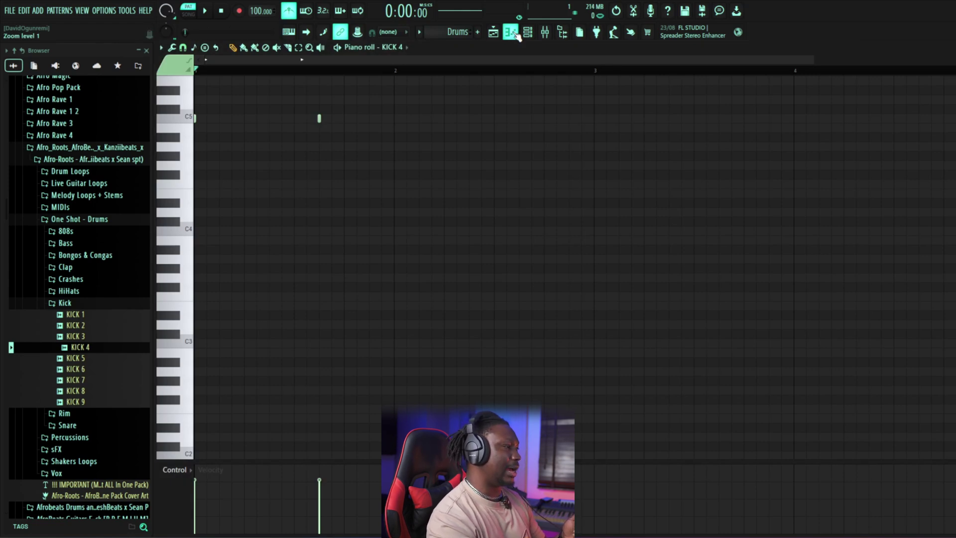
left_click(513, 33)
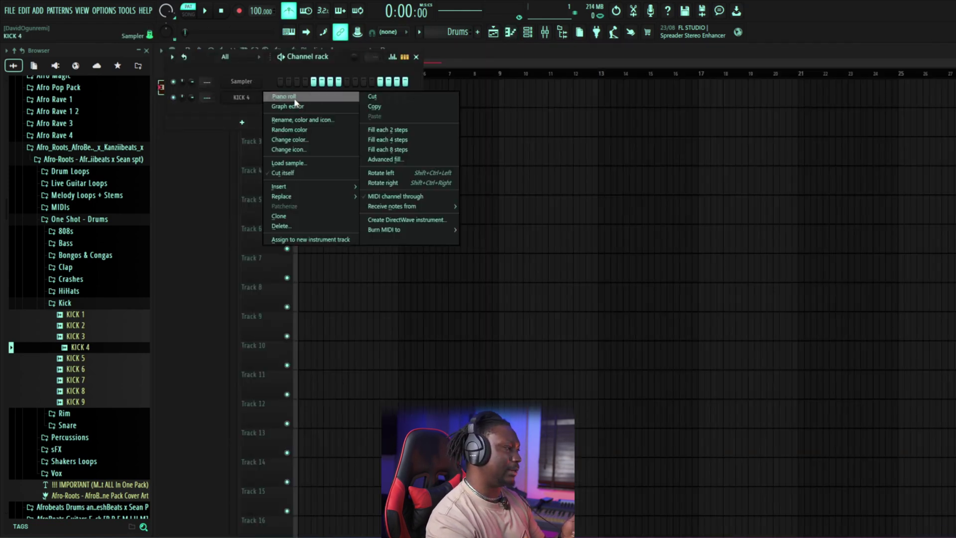
left_click(294, 98)
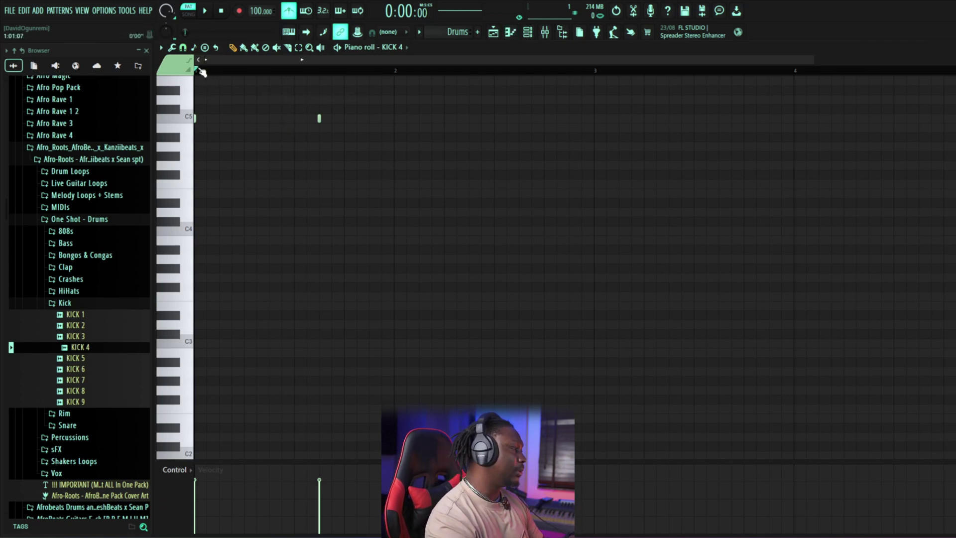
key("space")
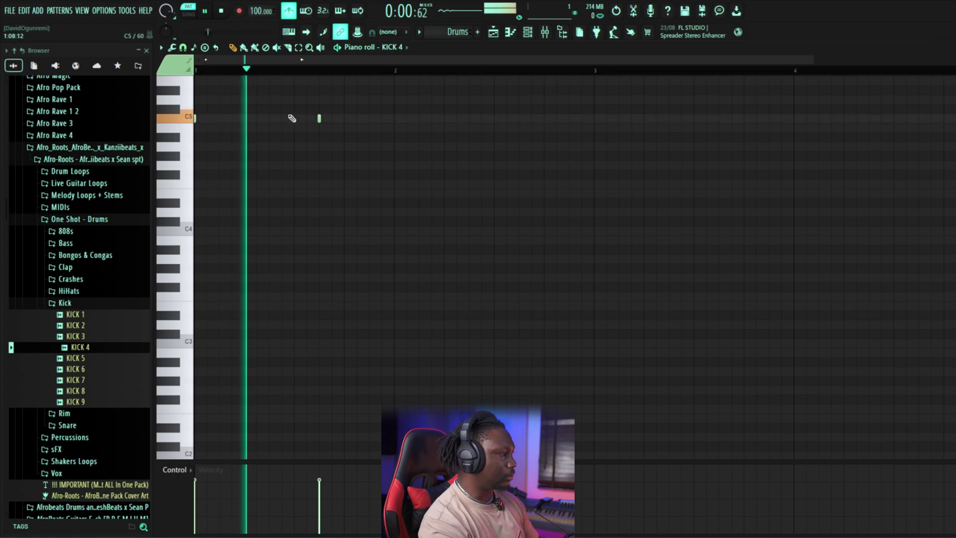
key("space")
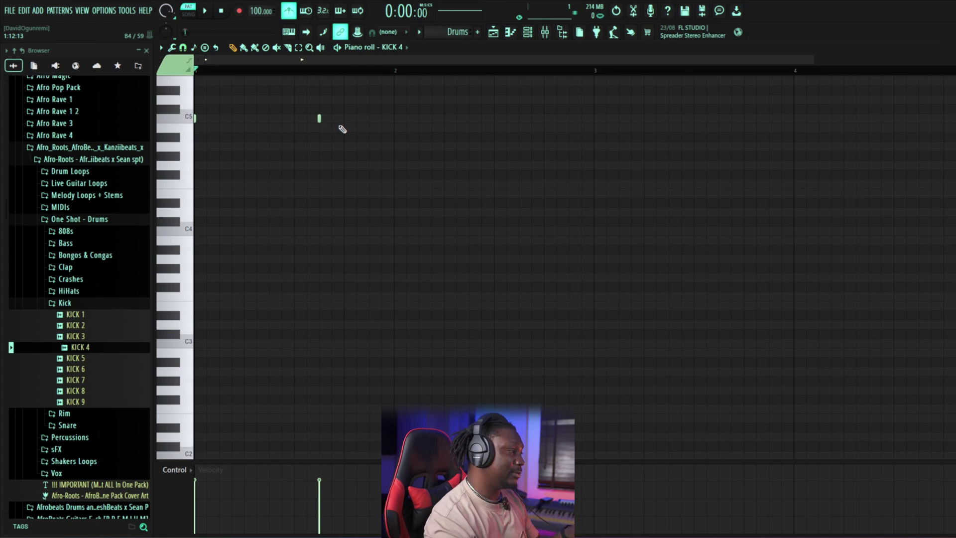
Step: Add KICK 4 notes at C5 on steps 1 and 11 of bar 2, checking them by playback
key("space")
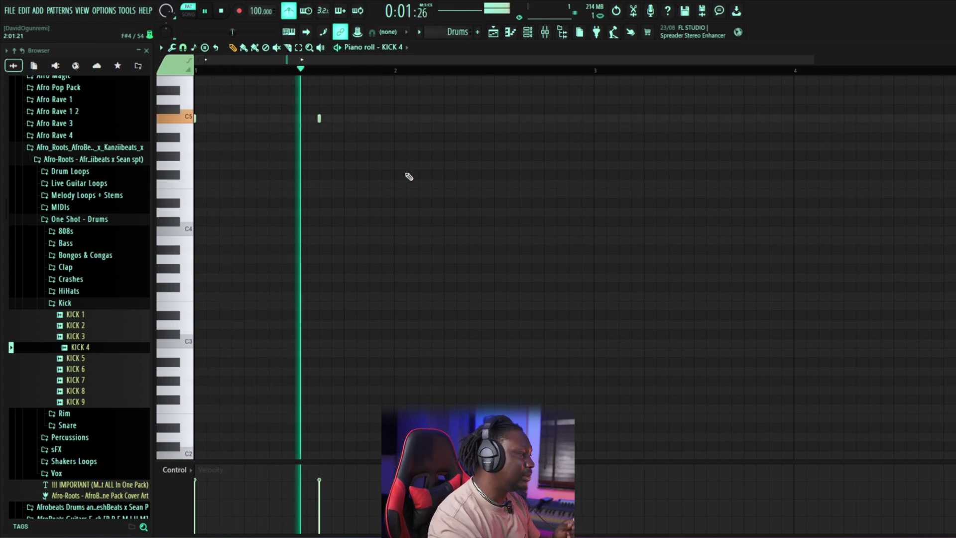
key("space")
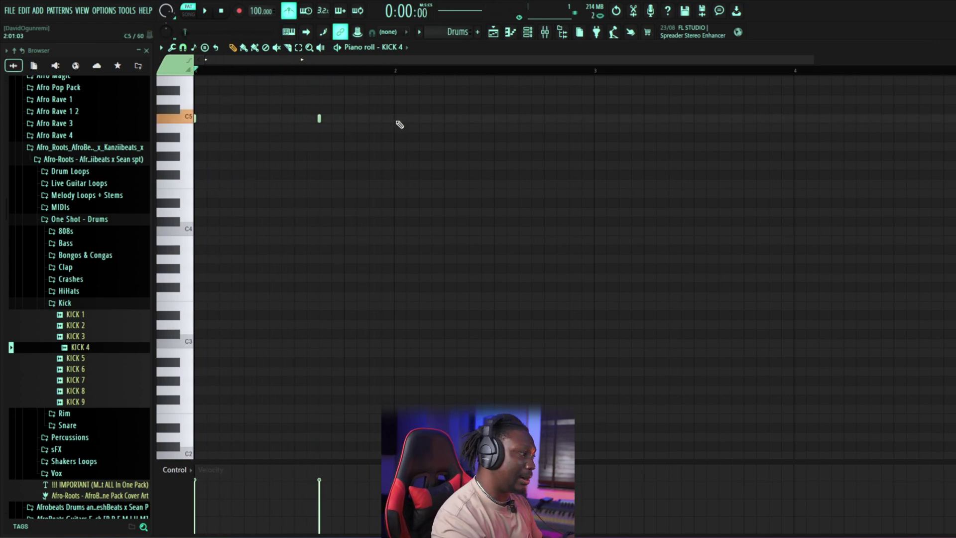
left_click(401, 120)
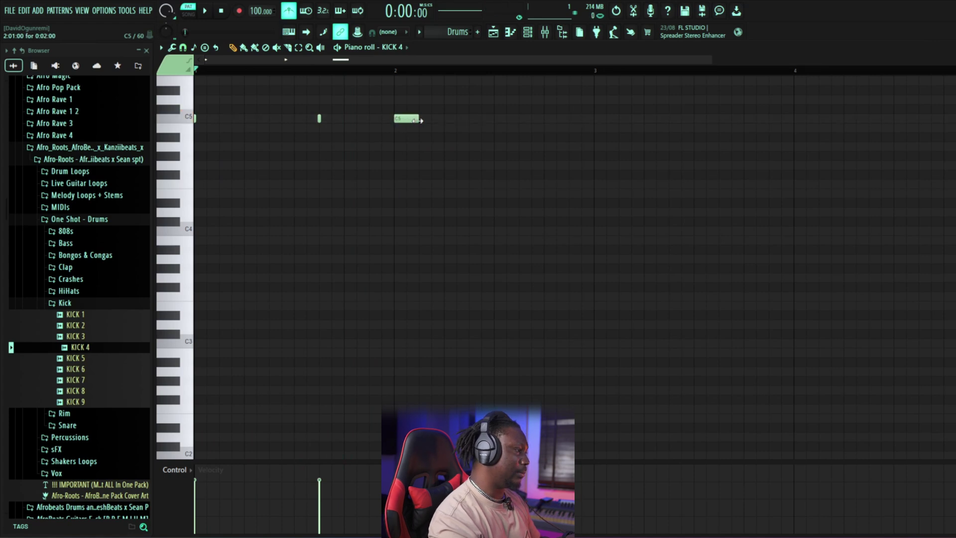
key("space")
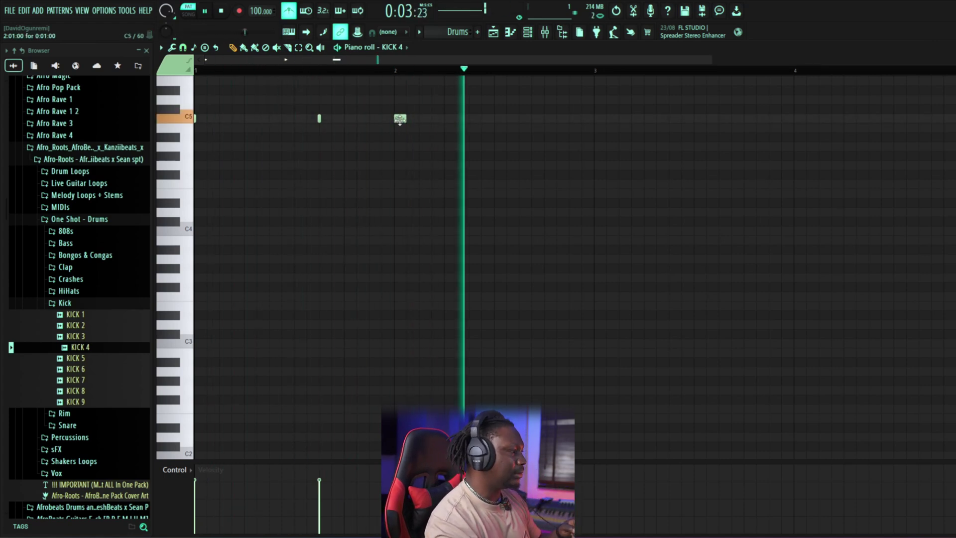
key("space")
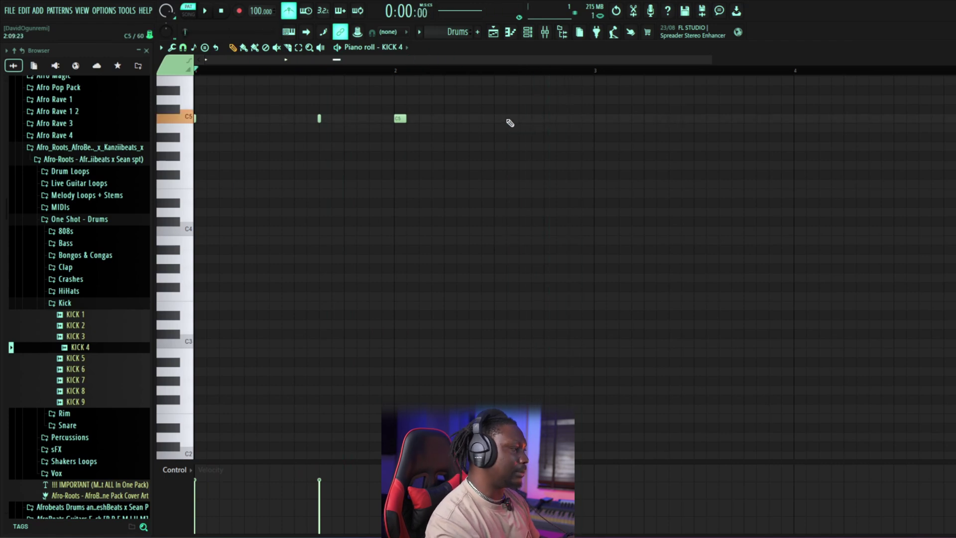
key("space")
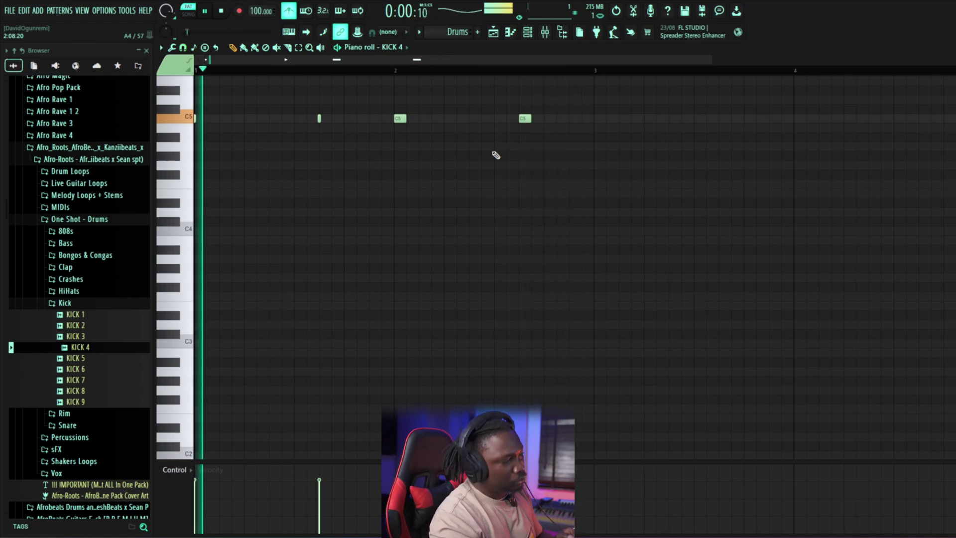
key("space")
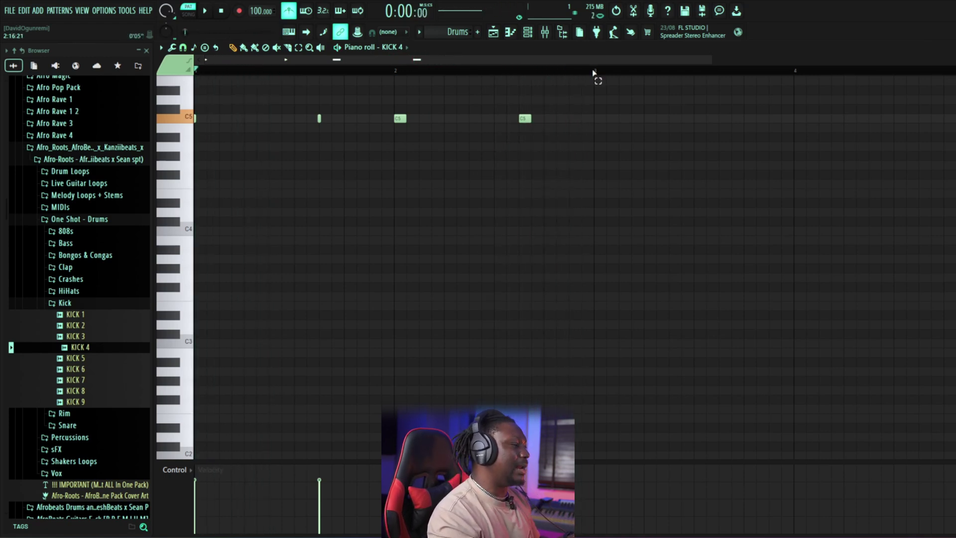
Step: Duplicate the KICK 4 notes of bars 1 and 2 into bars 3 and 4, and play the pattern
left_click_drag(593, 74, 176, 81)
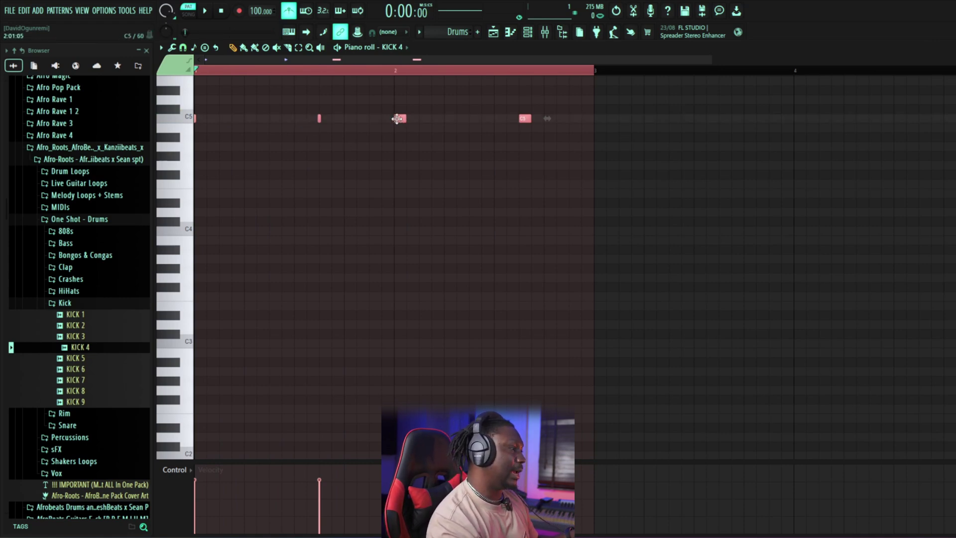
left_click_drag(397, 119, 797, 139)
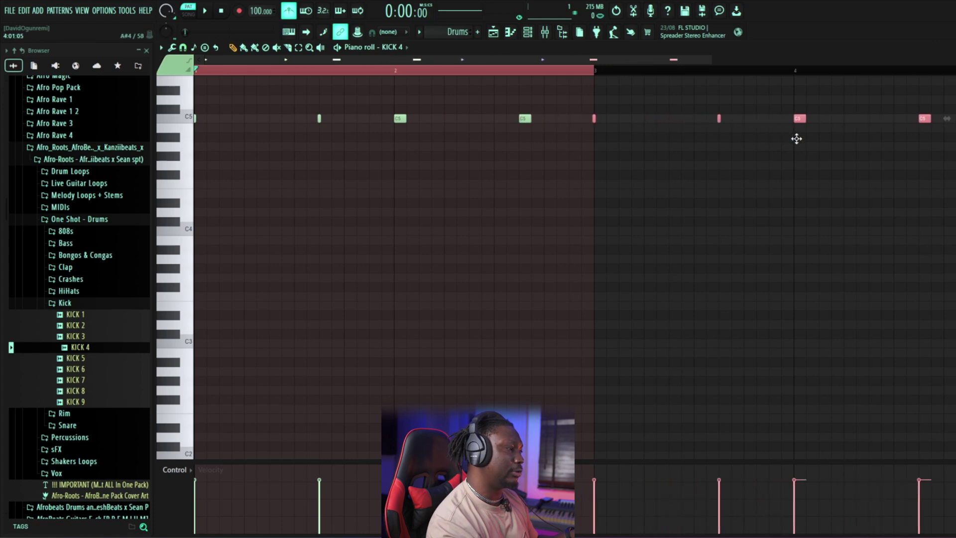
key("space")
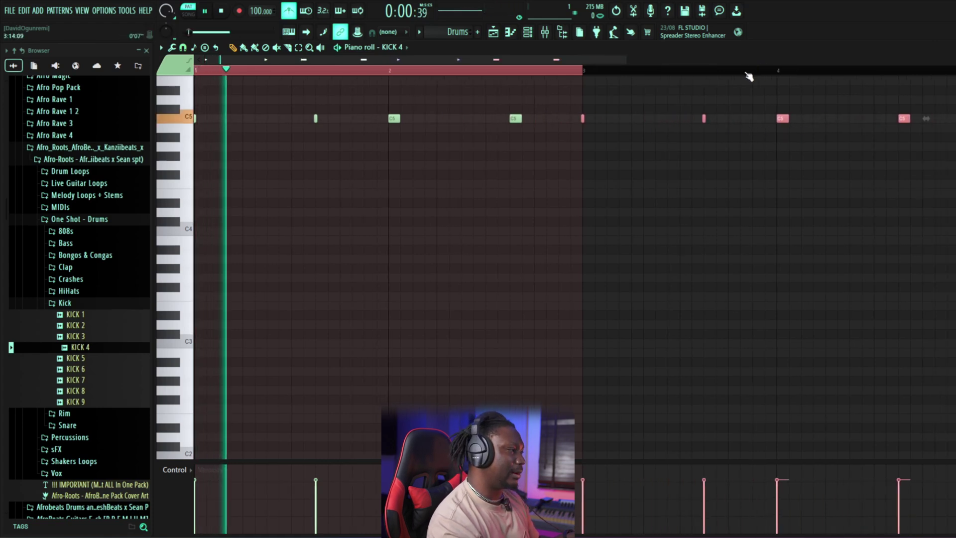
scroll(750, 73, "down", 2)
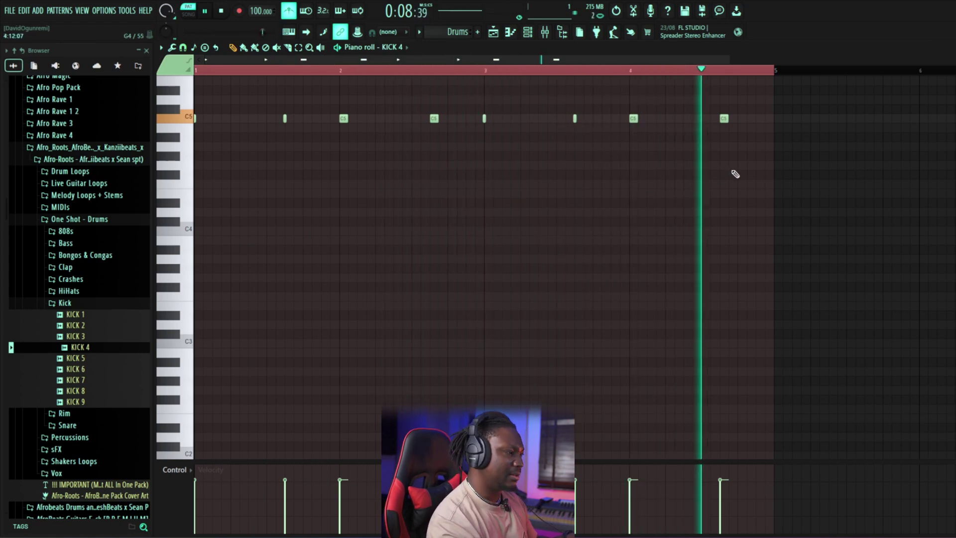
Step: Add an extra C5 kick note on step 14 of bar 4, audition the ending, and close the piano roll
left_click(759, 118)
key("space")
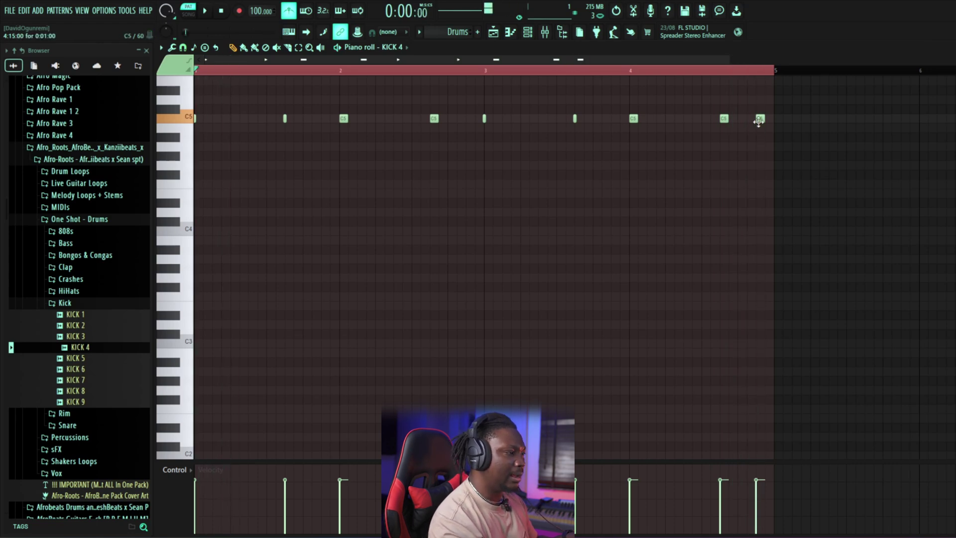
left_click_drag(760, 120, 747, 125)
left_click(702, 70)
key("space")
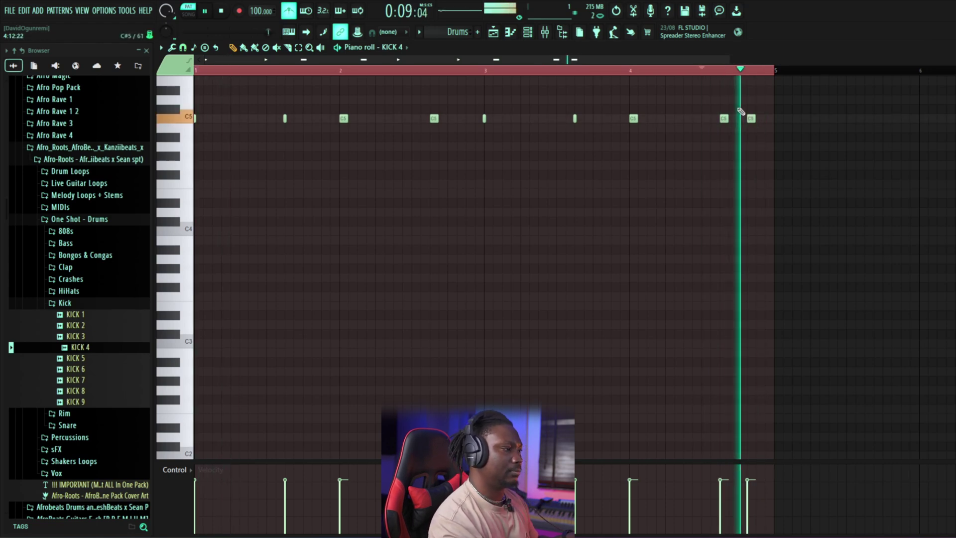
key("space")
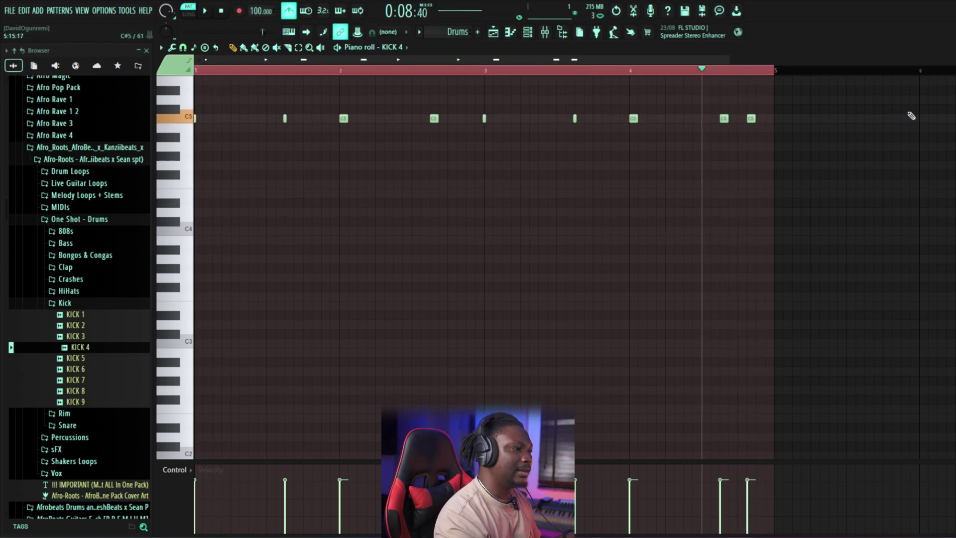
key("Escape")
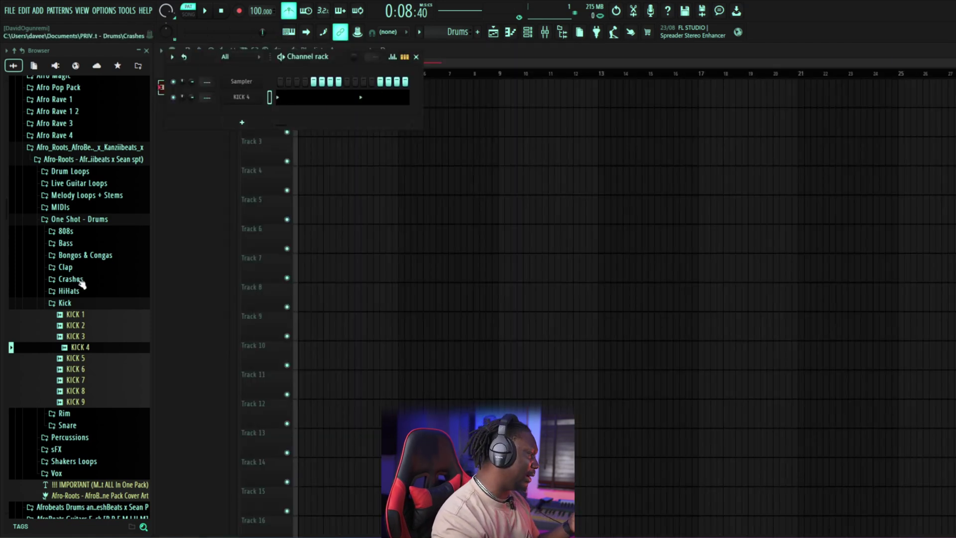
Step: Add the HB-Snare 1 sample from the One Shot - Drums Snare folder to the channel rack as a new channel
left_click(65, 303)
left_click(67, 327)
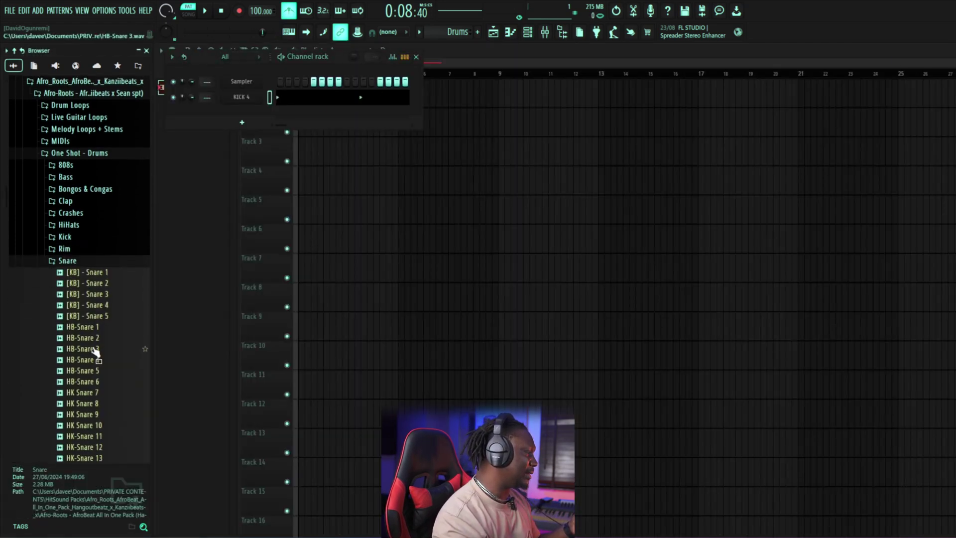
left_click(86, 330)
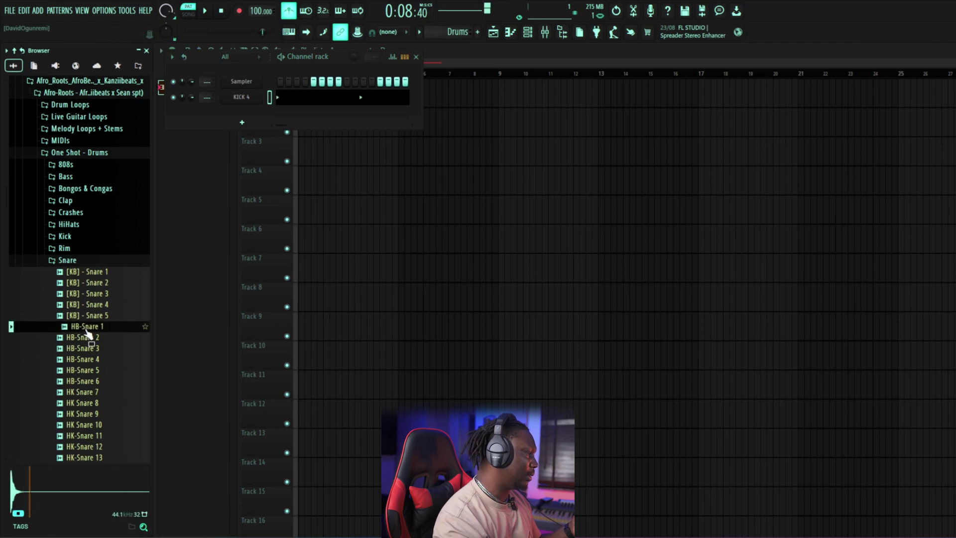
left_click_drag(86, 331, 252, 116)
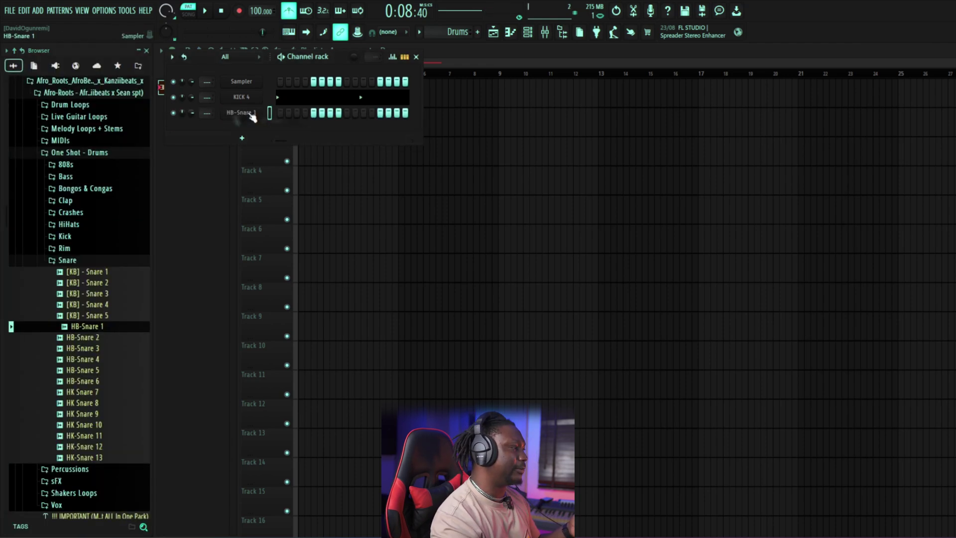
Step: Add HB-Snare 1 notes at C5 in the piano roll on steps 4 and 13 of bar 1 and step 4 of bar 2
right_click(252, 114)
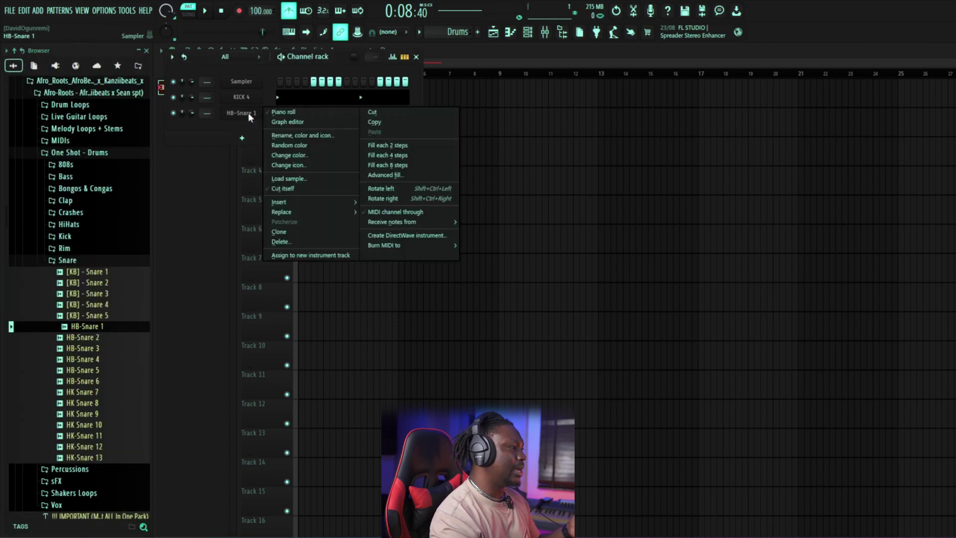
left_click(282, 113)
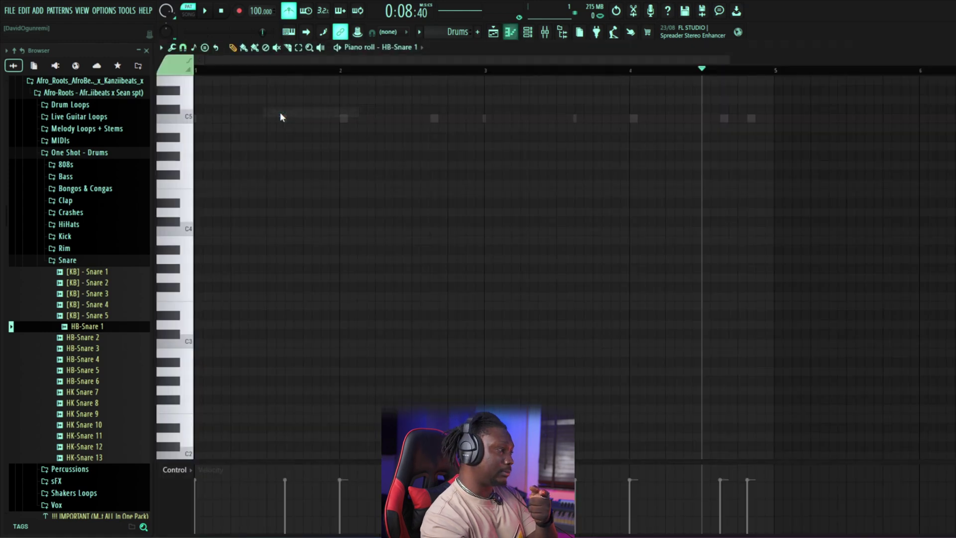
key("space")
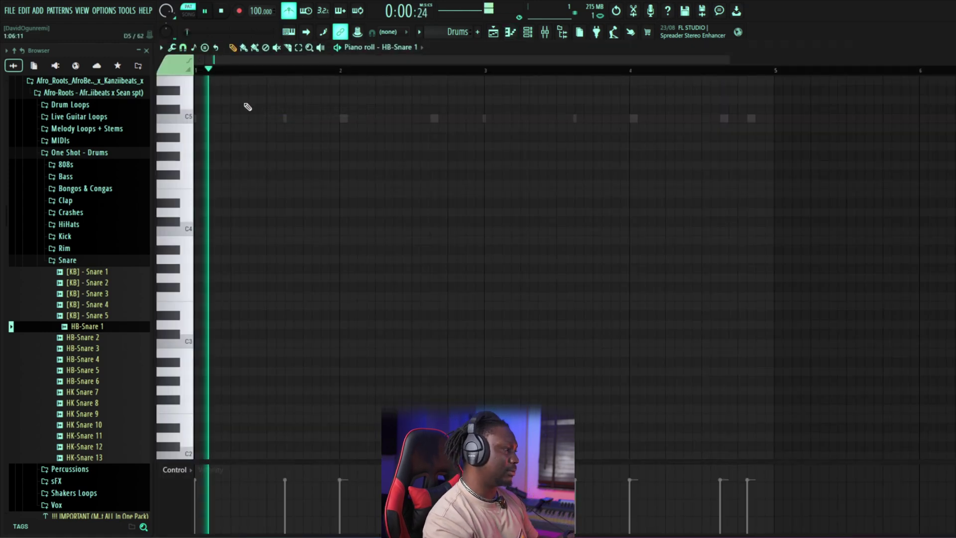
key("space")
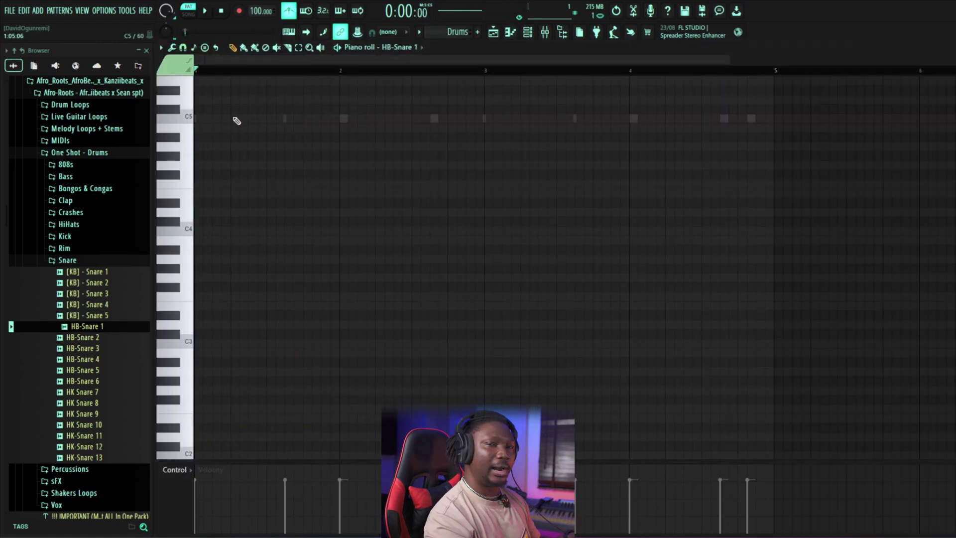
key("space")
key("space")
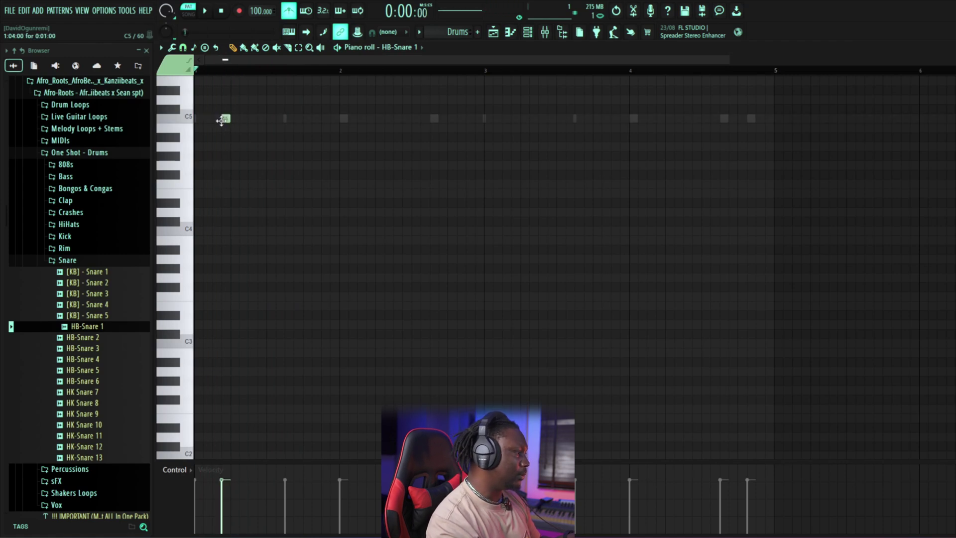
key("space")
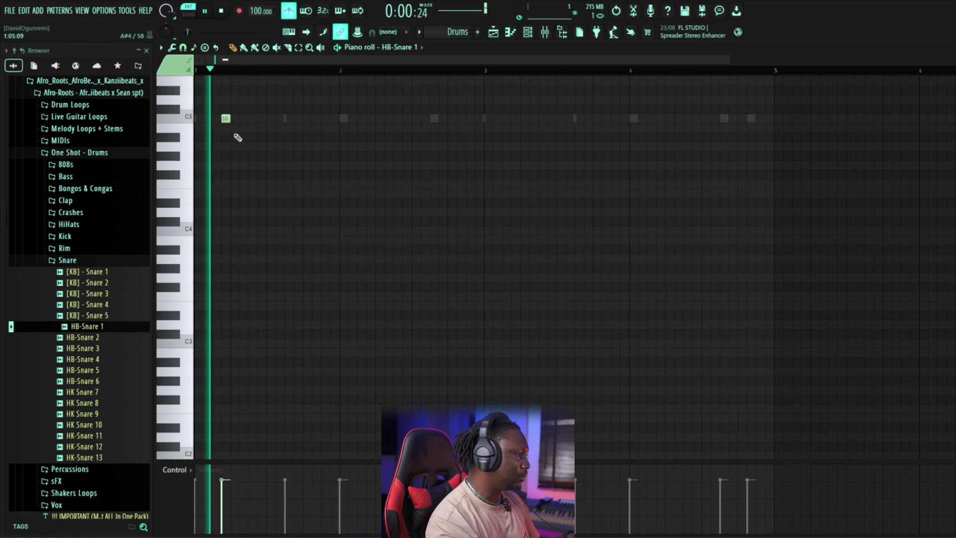
left_click(305, 120)
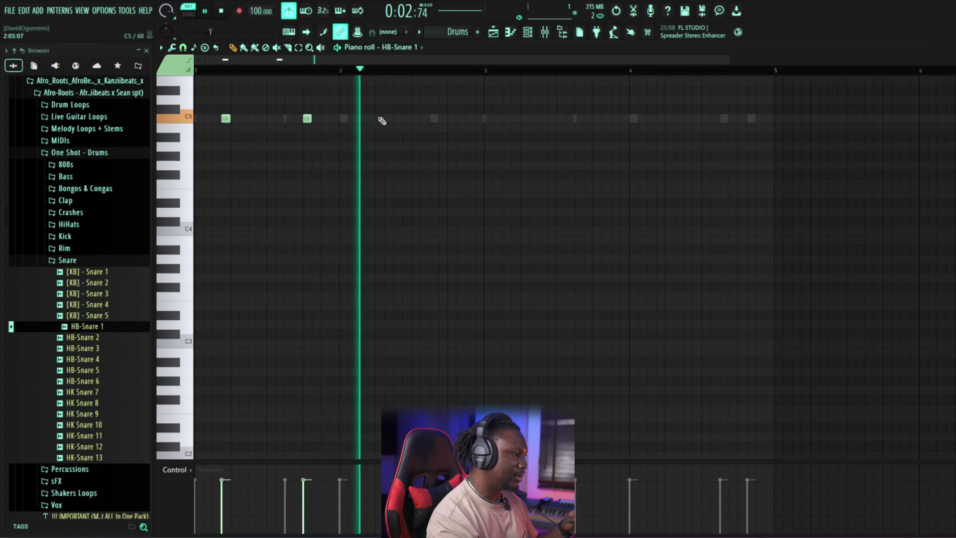
left_click(379, 120)
key("space")
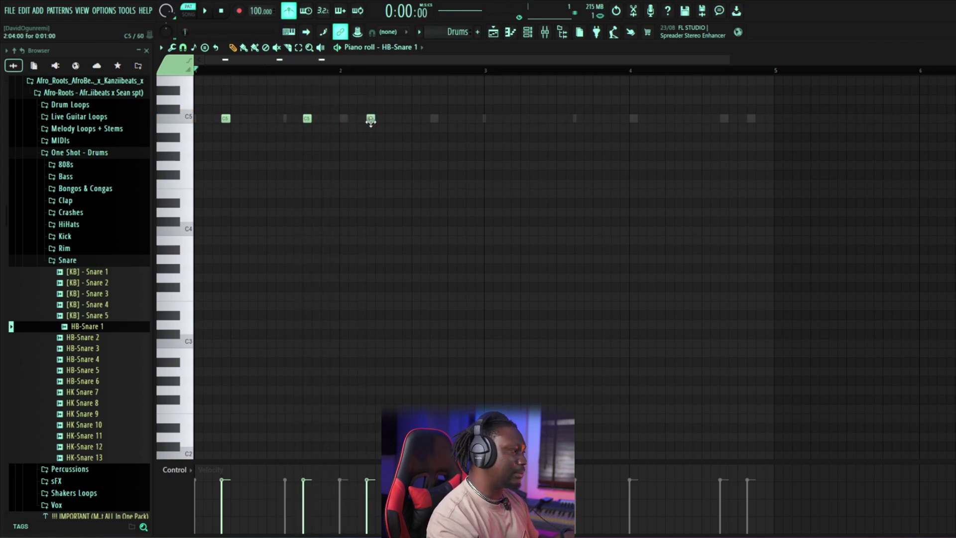
Step: Duplicate the bar 1 snare notes into bar 2, copy both bars into bars 3 and 4, and play the pattern
left_click_drag(342, 71, 194, 72)
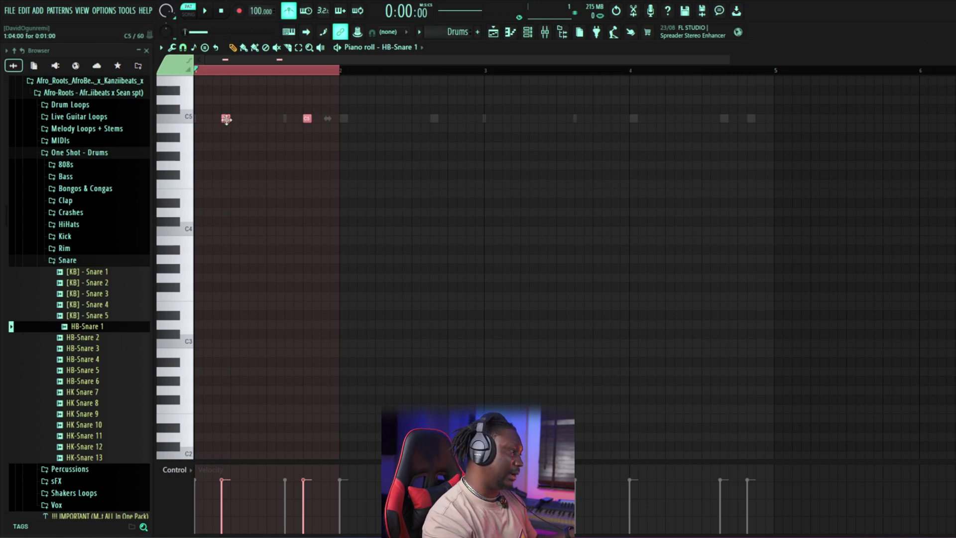
left_click_drag(225, 119, 369, 121)
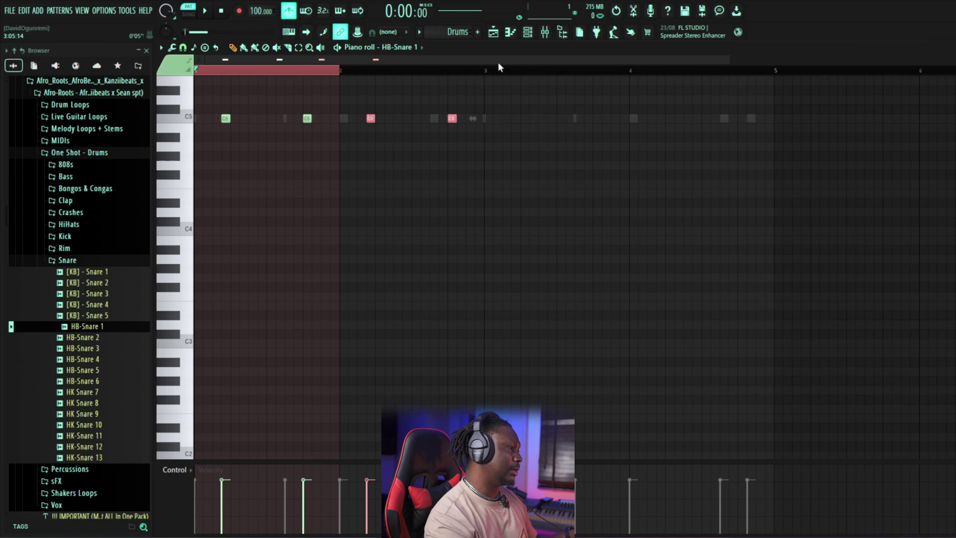
left_click_drag(500, 68, 487, 71)
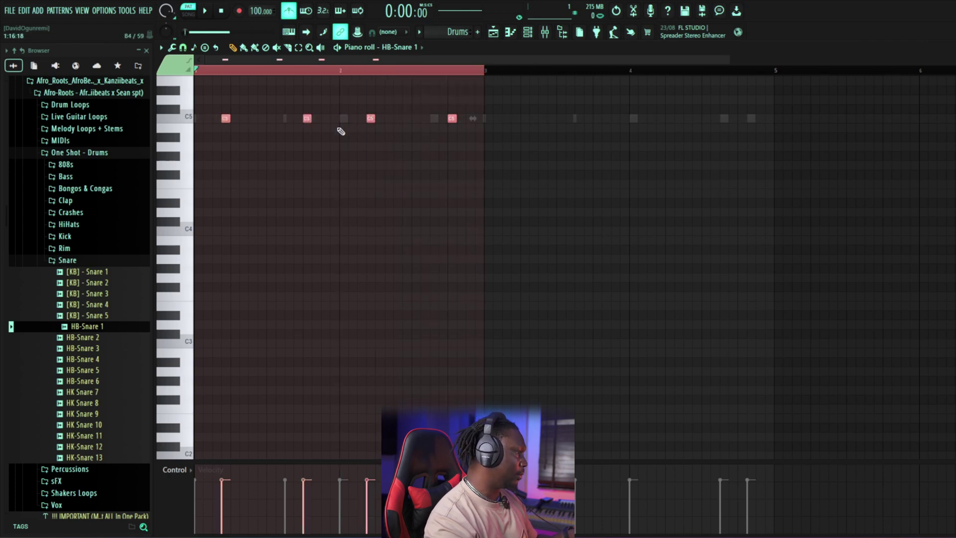
left_click_drag(306, 119, 598, 123)
key("space")
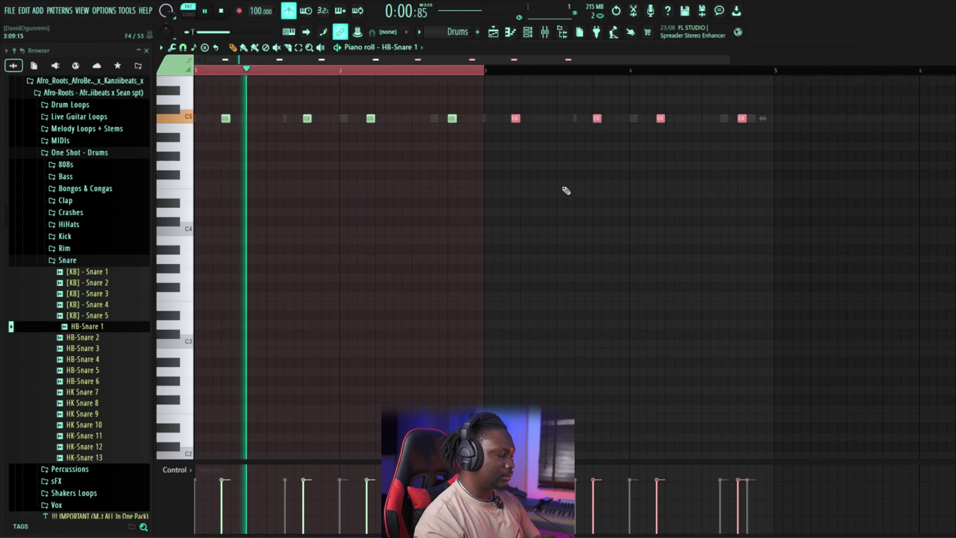
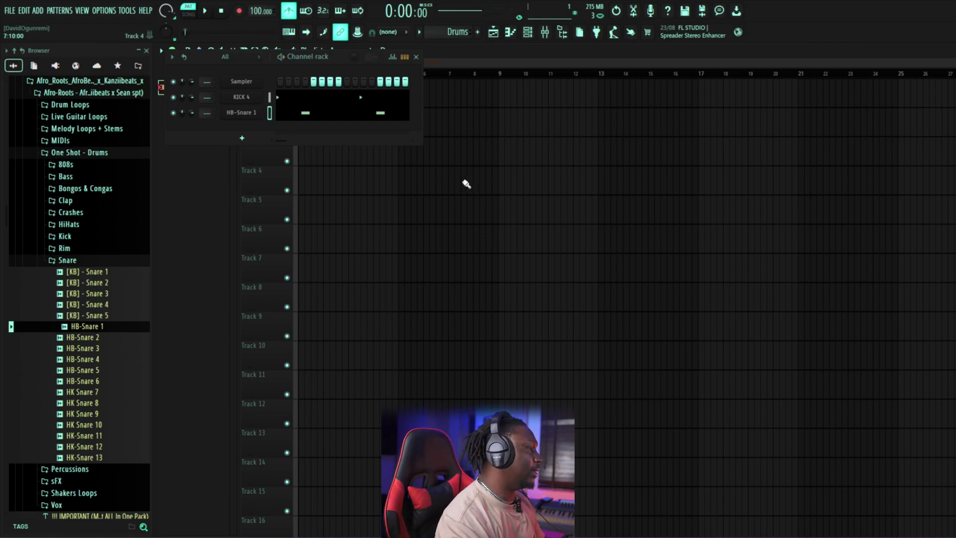
Step: Close the channel rack to show the Drums clip on Track 1 of the playlist, and switch playback to song mode
left_click(417, 56)
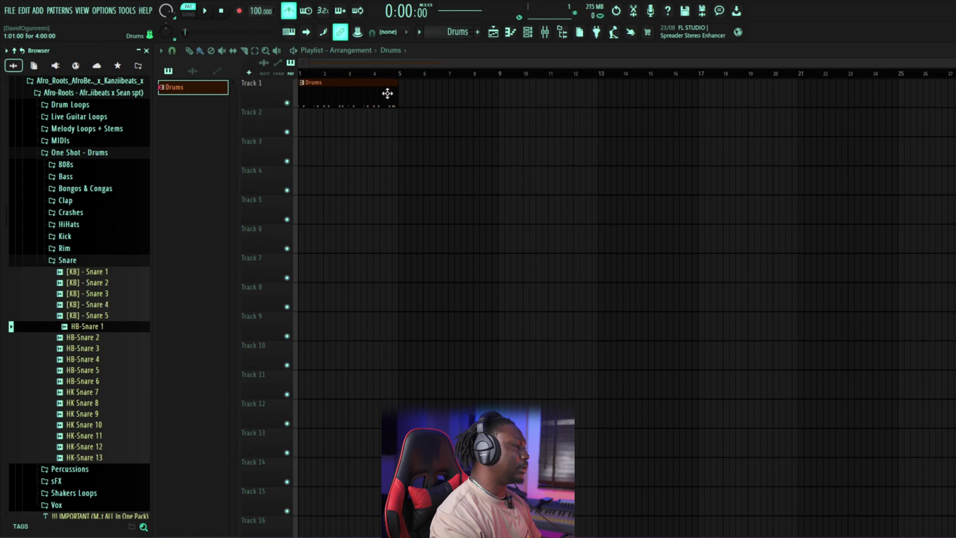
mouse_move(396, 96)
left_mouse_down()
mouse_move(517, 96)
mouse_move(397, 106)
left_mouse_up()
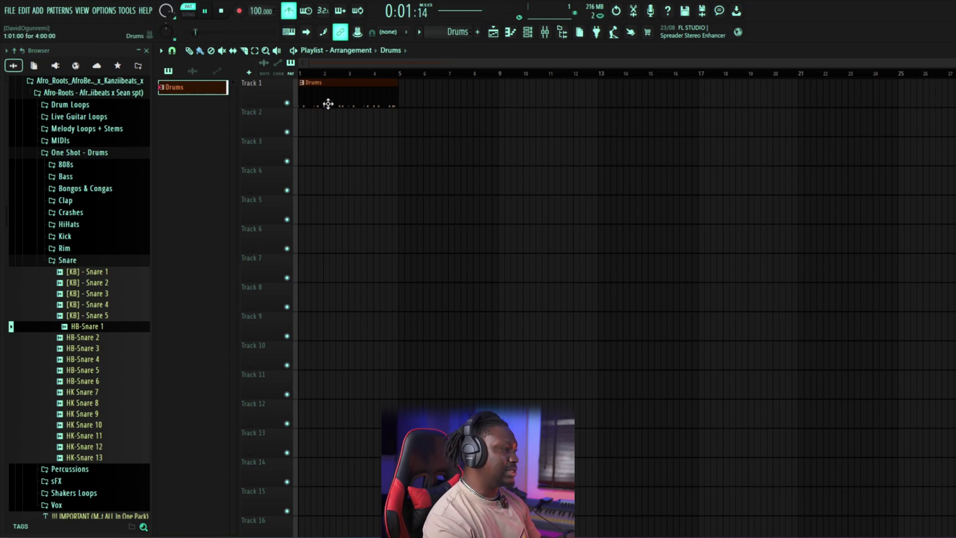
key("space")
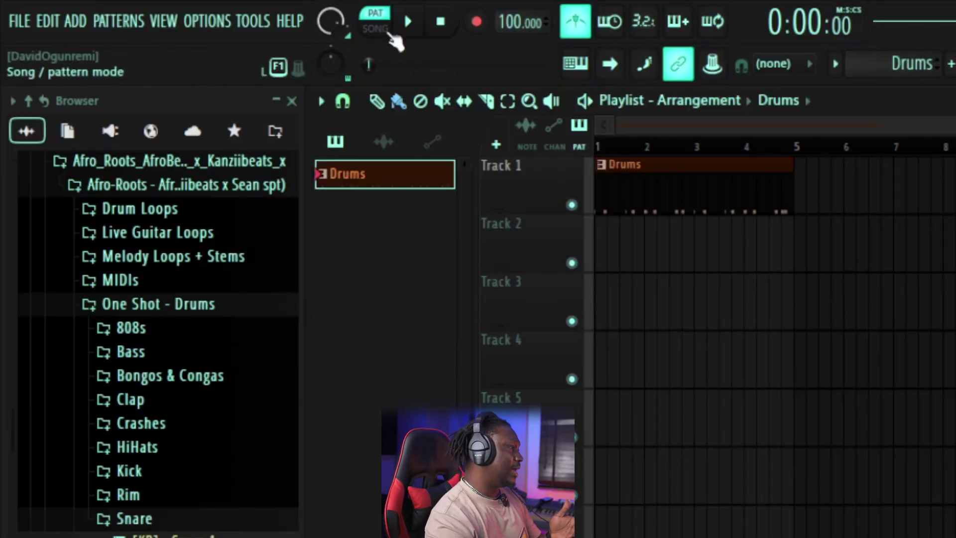
left_click(390, 30)
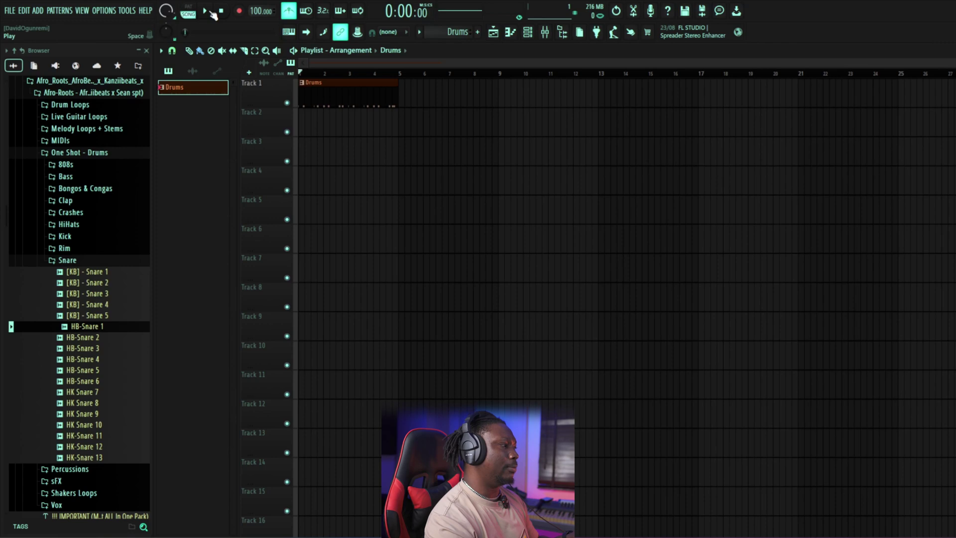
Step: Play the song and place a second Drums clip on Track 1 at bar 5, directly after the first clip
left_click(211, 13)
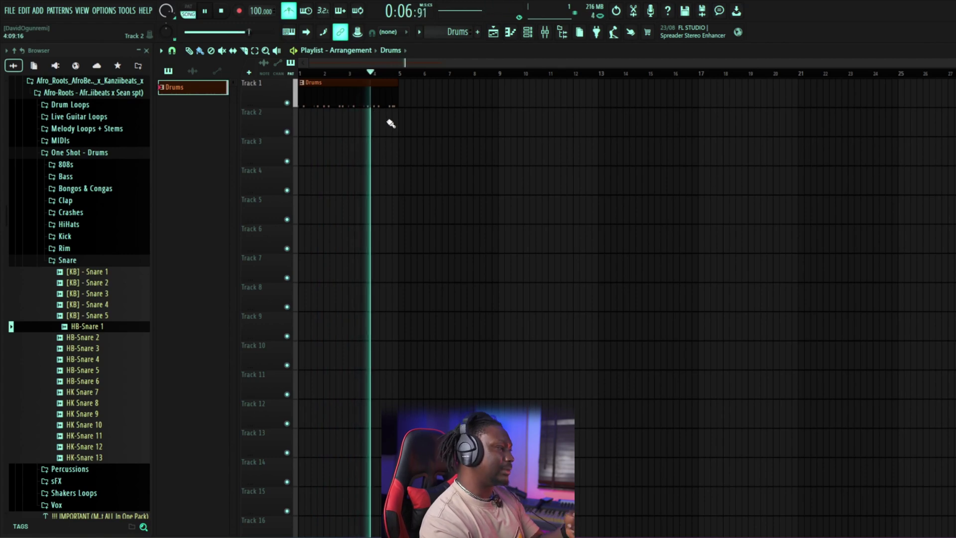
left_click(404, 102)
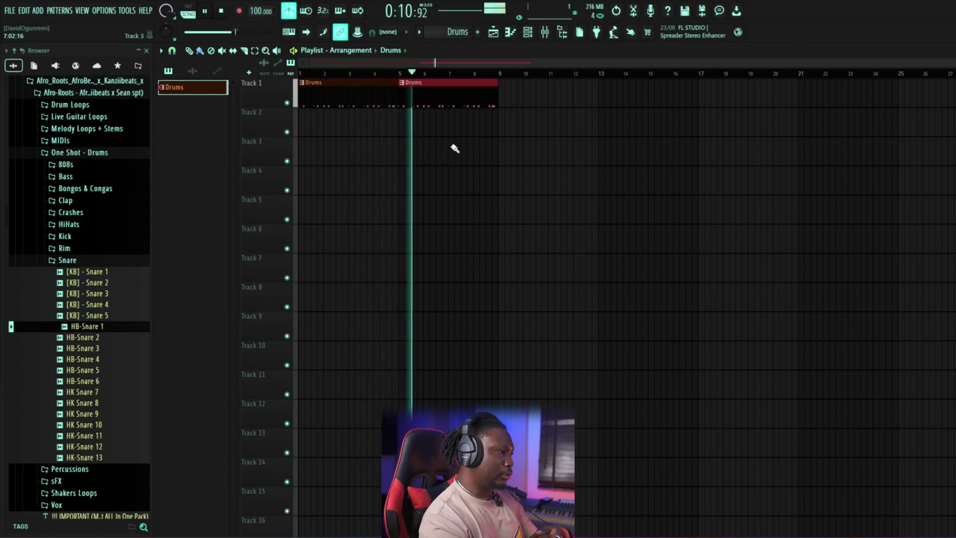
right_click(425, 100)
key("space")
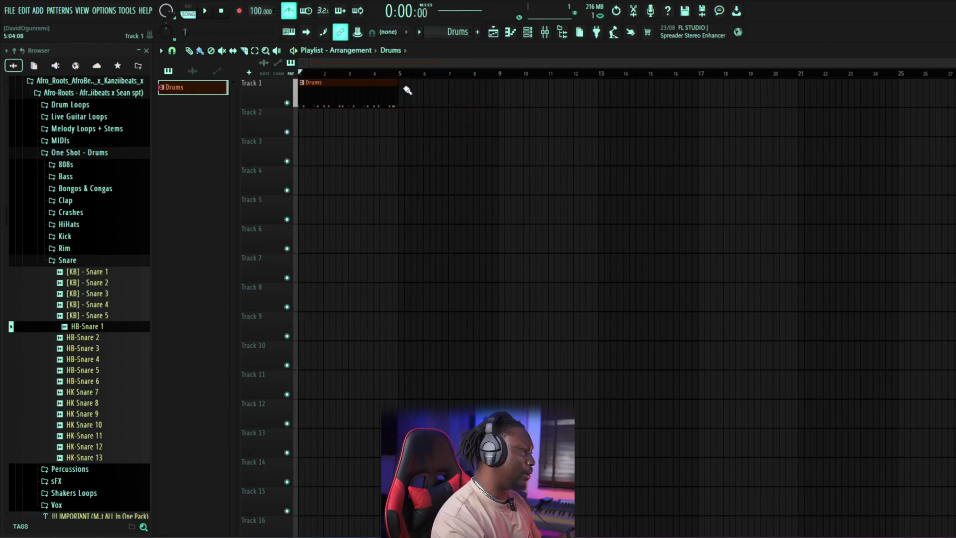
left_click(405, 92)
left_click_drag(486, 80, 291, 80)
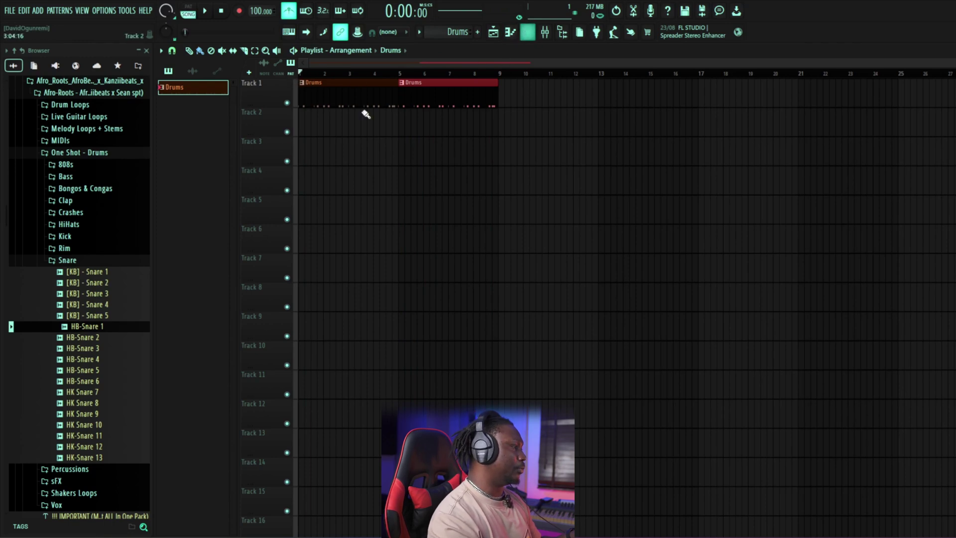
Step: Place [KB] - Shaker Loop 4 from the Shakers Loops folder on Track 2 at bars 1 and 5, and turn off the metronome
left_click(99, 260)
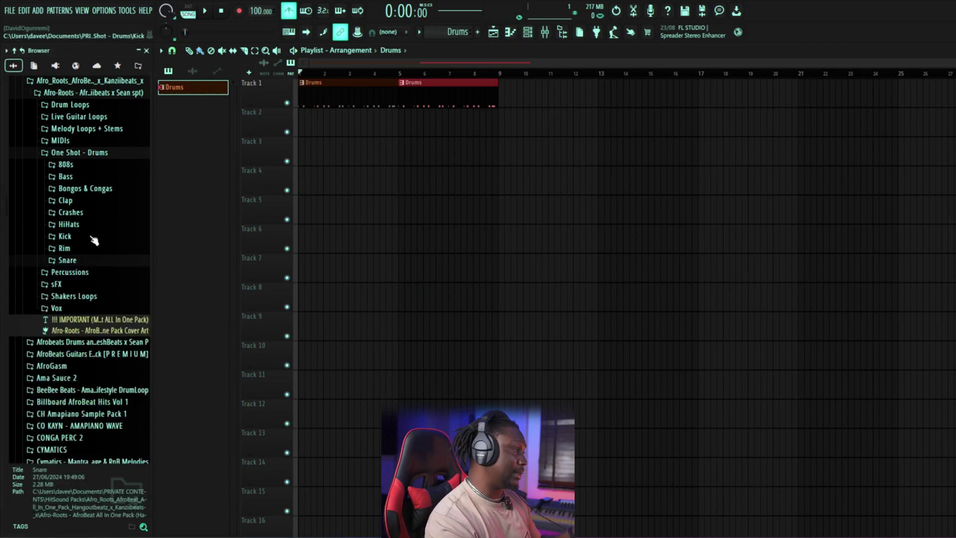
left_click(94, 296)
left_click_drag(102, 342, 341, 124)
key("space")
left_click(403, 129)
left_click(289, 11)
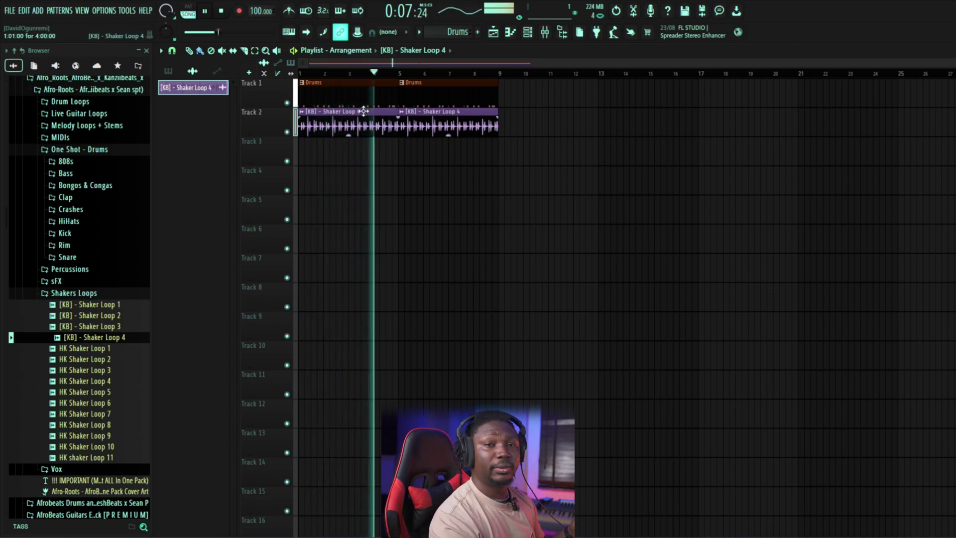
key("space")
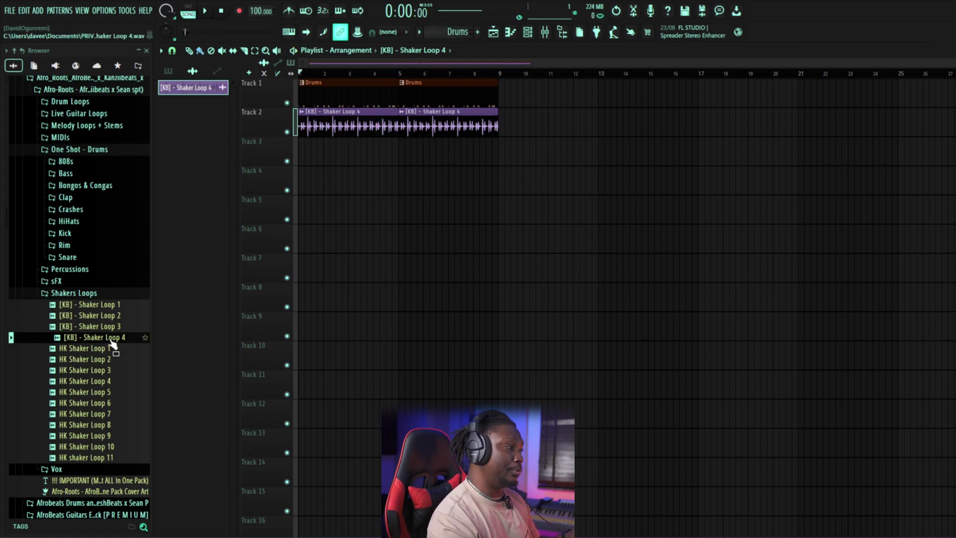
Step: Lower the channel volume of the [KB] - Shaker Loop 4 audio clip to about 41% while listening to the song
double_click(329, 131)
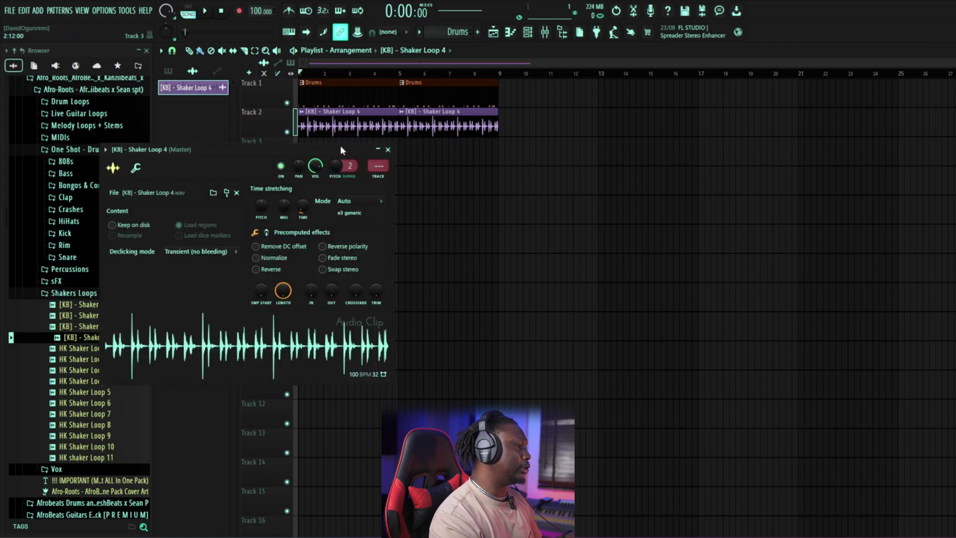
right_click(329, 164)
left_click(321, 166)
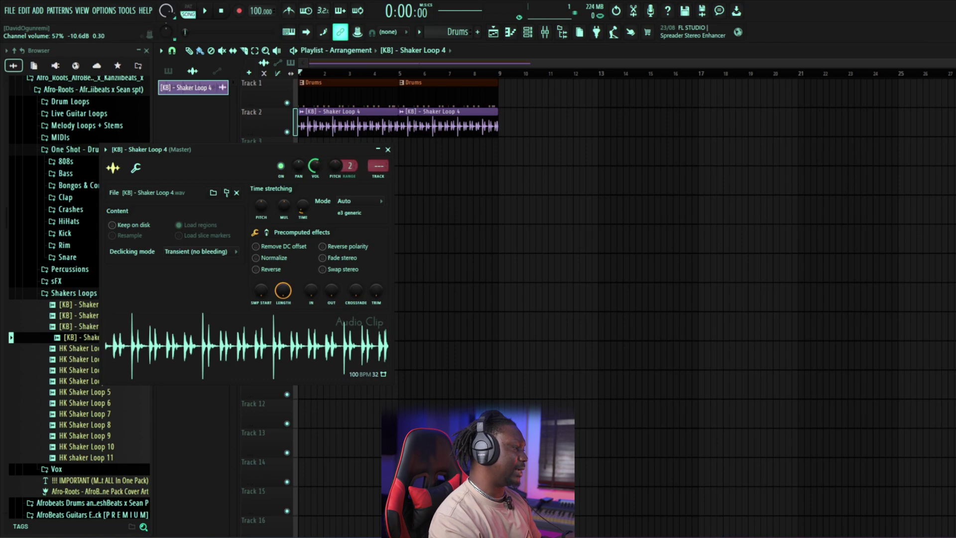
key("space")
left_click_drag(318, 147, 382, 149)
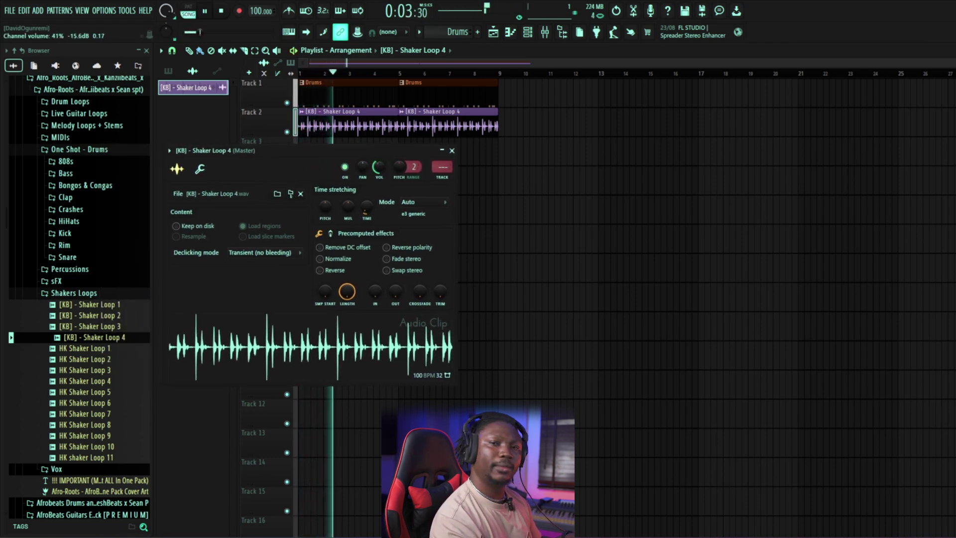
left_click_drag(379, 166, 387, 152)
left_click(452, 150)
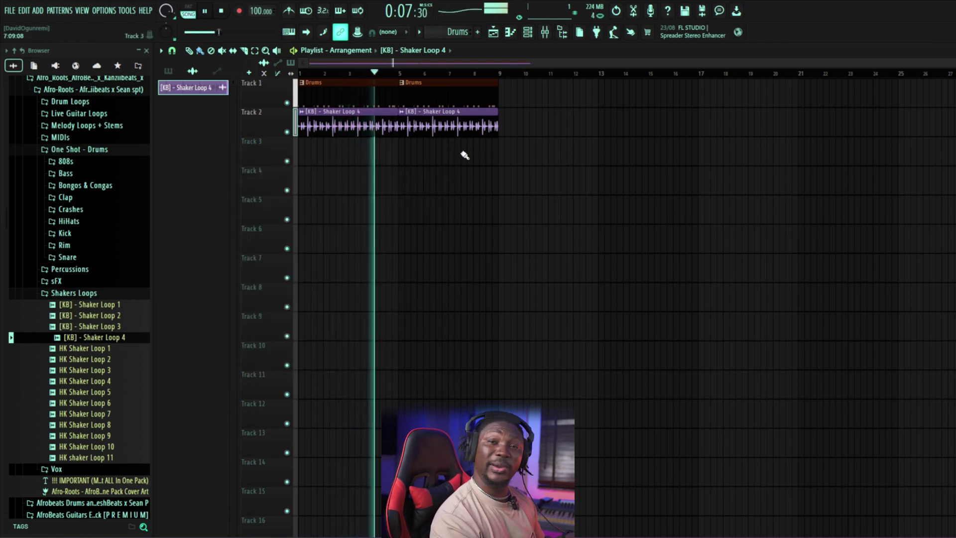
key("space")
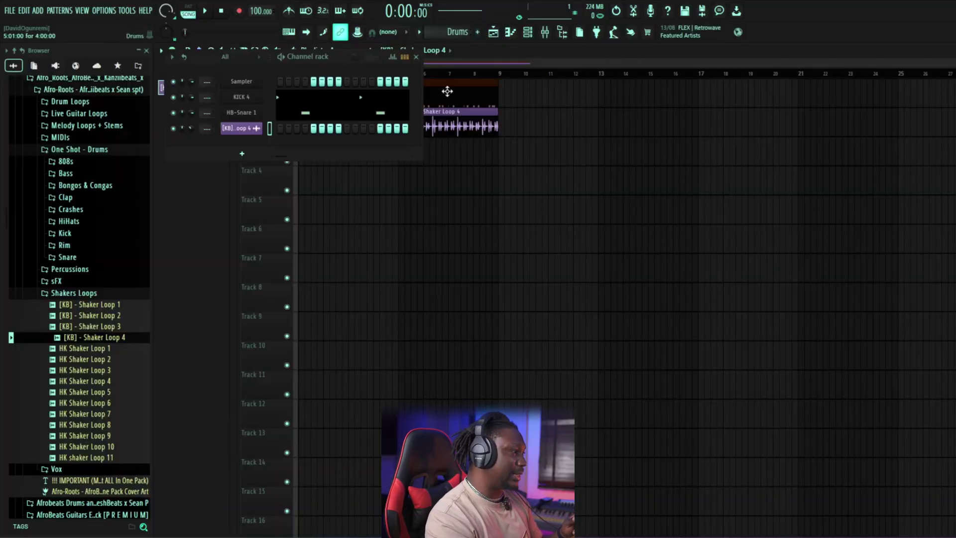
Step: Create a new pattern named Keys and place it on Track 4 as a four-bar clip starting at bar 1
left_click(418, 57)
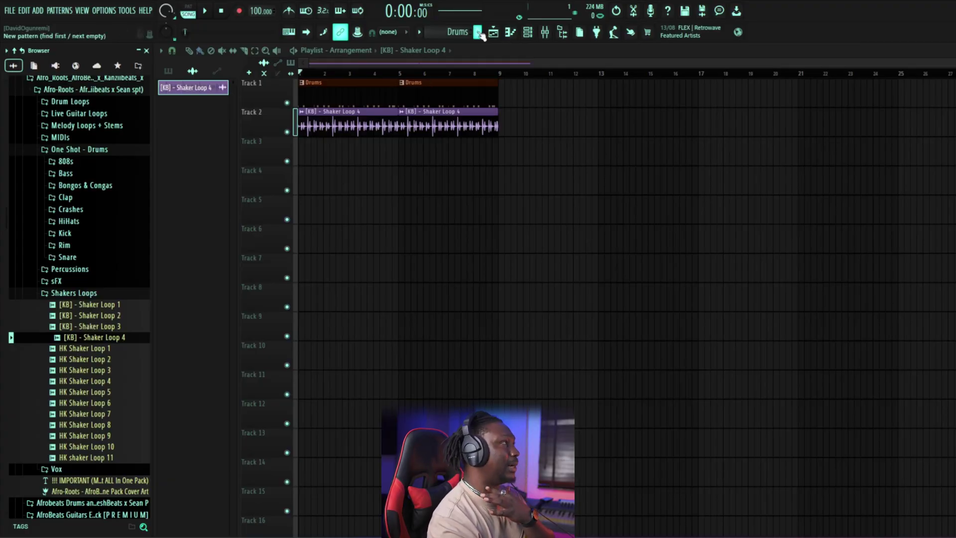
left_click(479, 34)
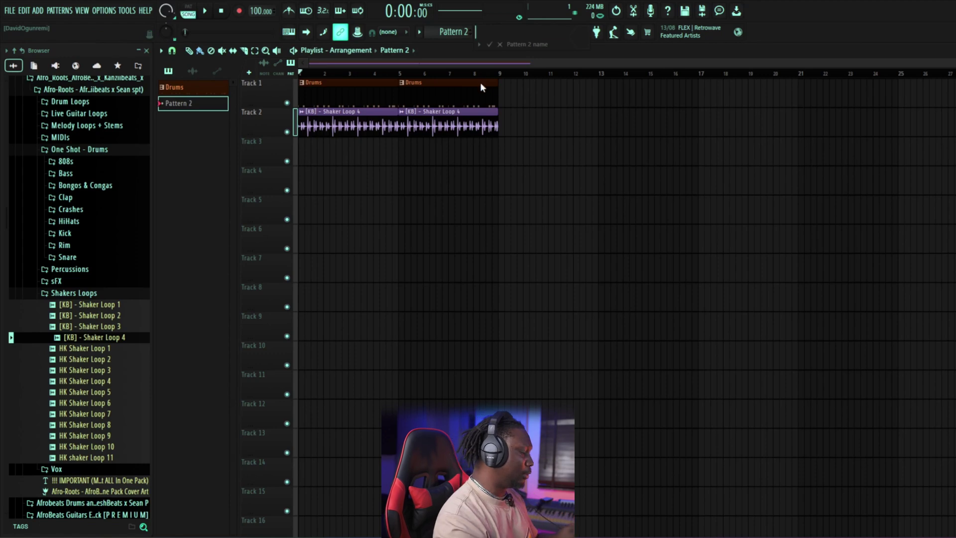
type("Keys")
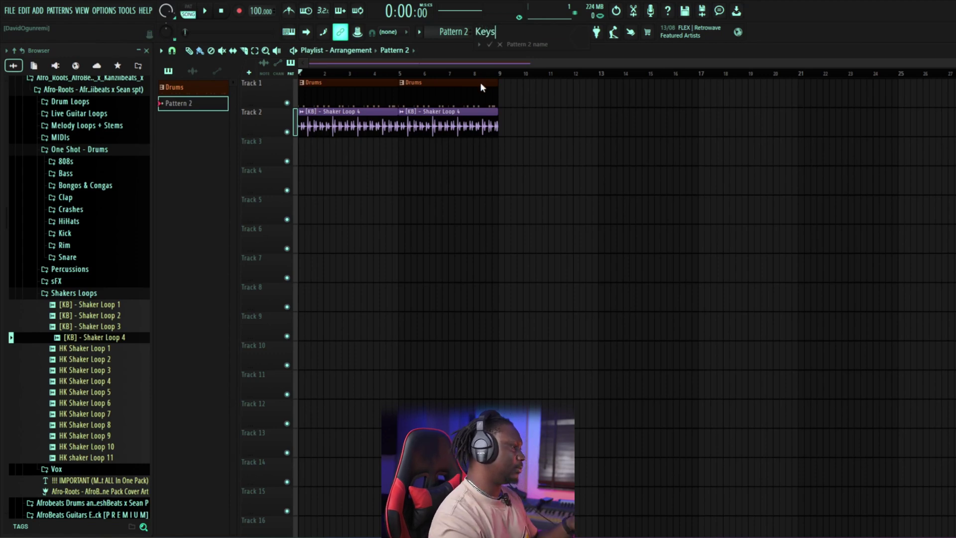
key("Return")
left_click(654, 186)
key("Return")
left_click(307, 190)
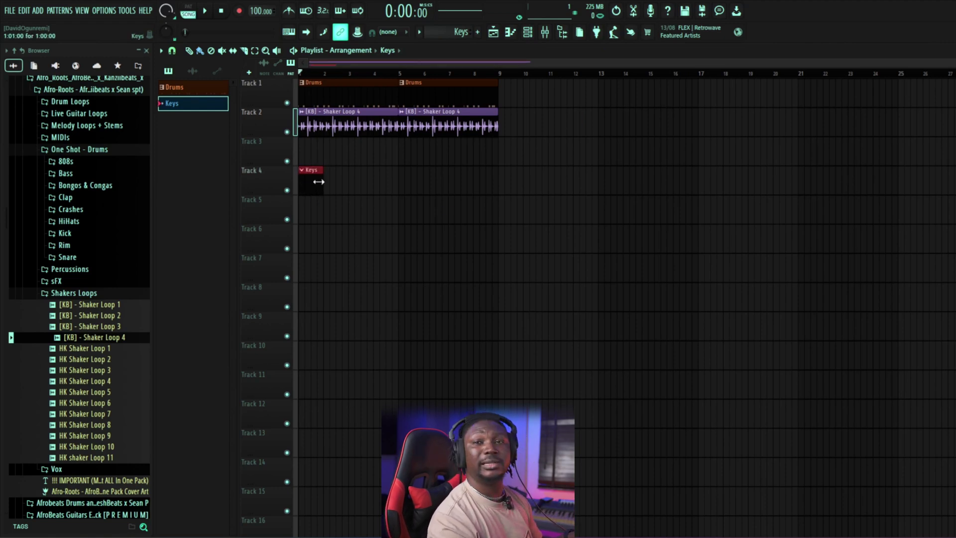
left_click_drag(319, 183, 394, 187)
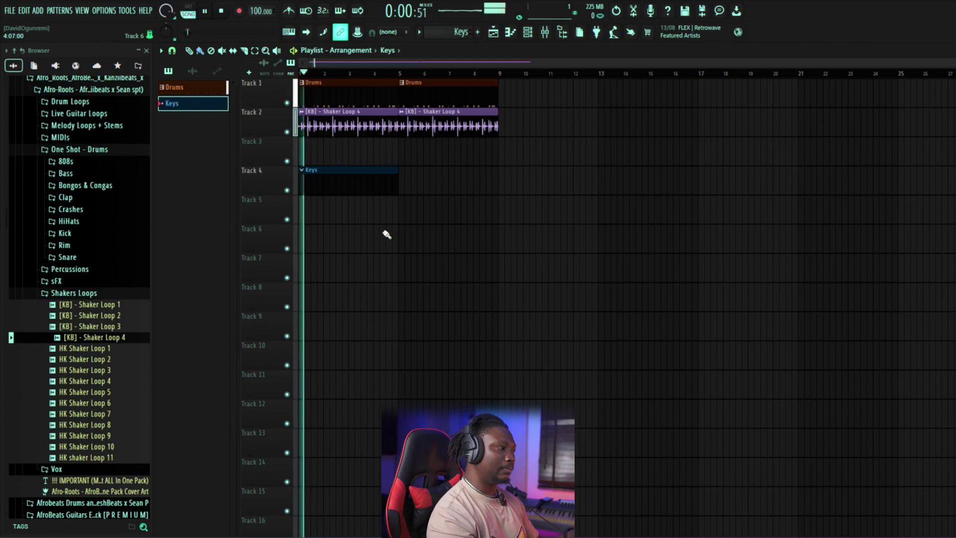
Step: Add a Morphine synthesizer channel to the channel rack for the Keys pattern
left_click(528, 32)
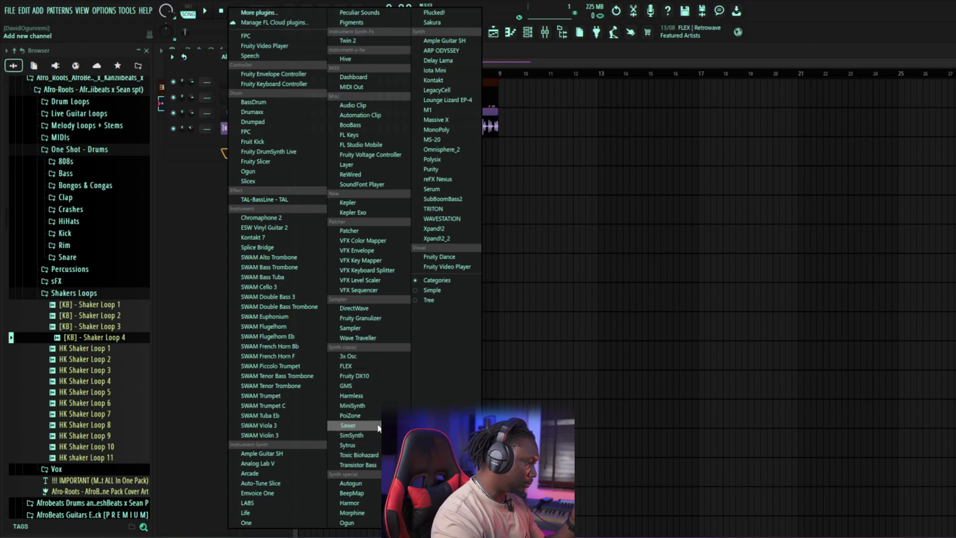
left_click(354, 513)
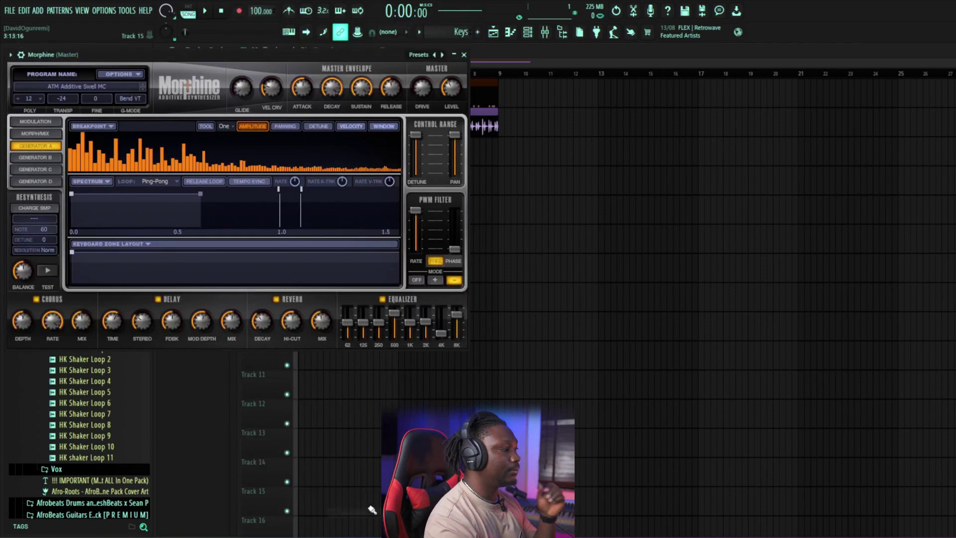
left_click_drag(285, 51, 530, 90)
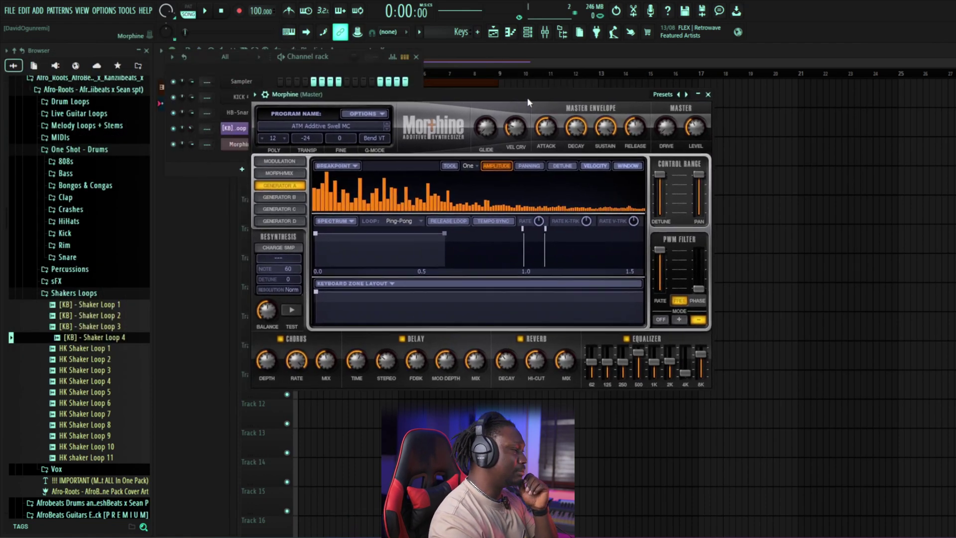
Step: Load the KBD Deviating Keys FG program from Morphine's Keyboards bank and close the instrument
left_click(306, 126)
left_click(391, 198)
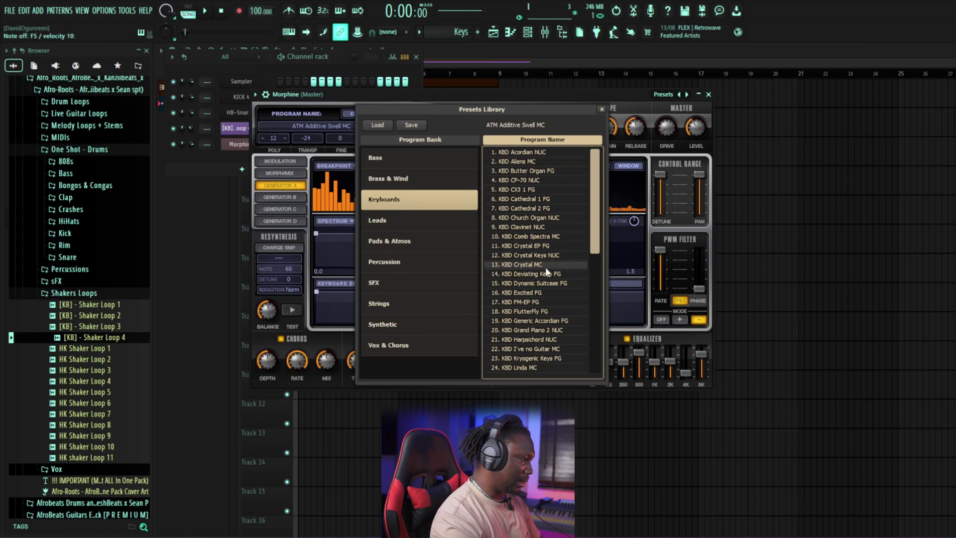
left_click(531, 274)
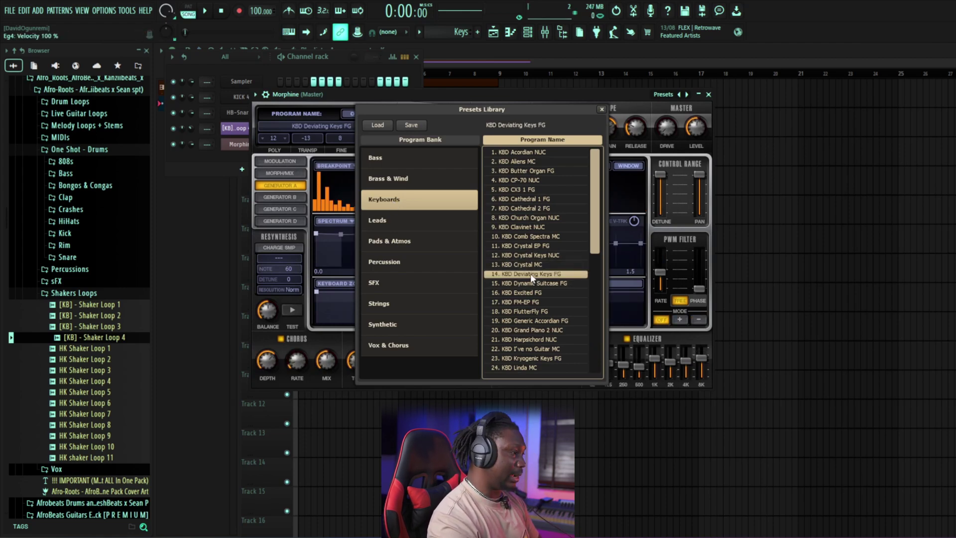
left_click(602, 109)
left_click(708, 94)
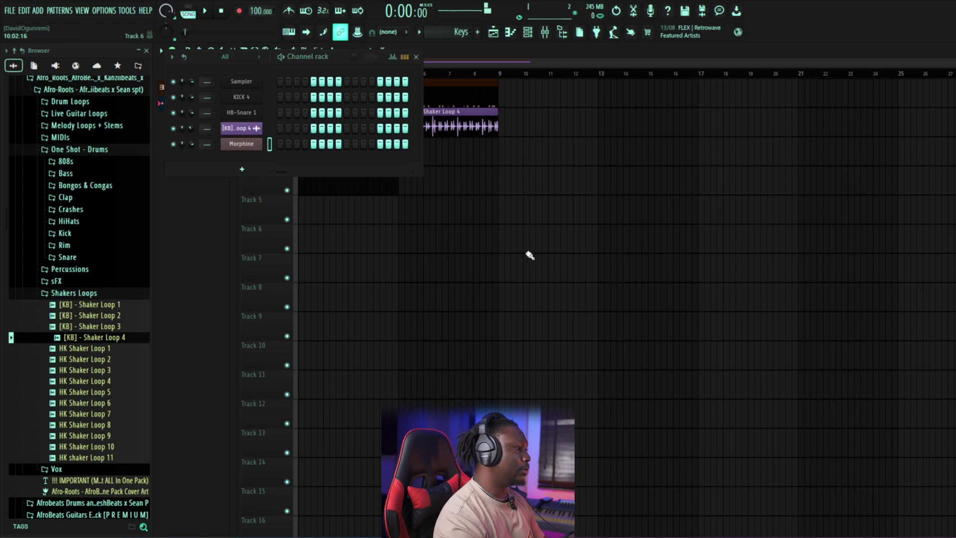
Step: Close the channel rack and play the arrangement from the start to rehearse the keys over the drums
left_click(417, 57)
key("space")
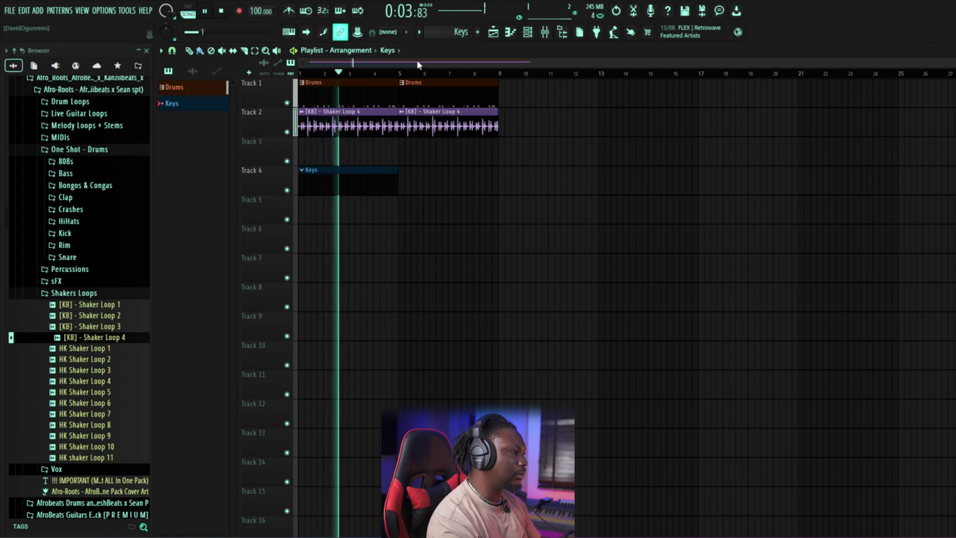
key("space")
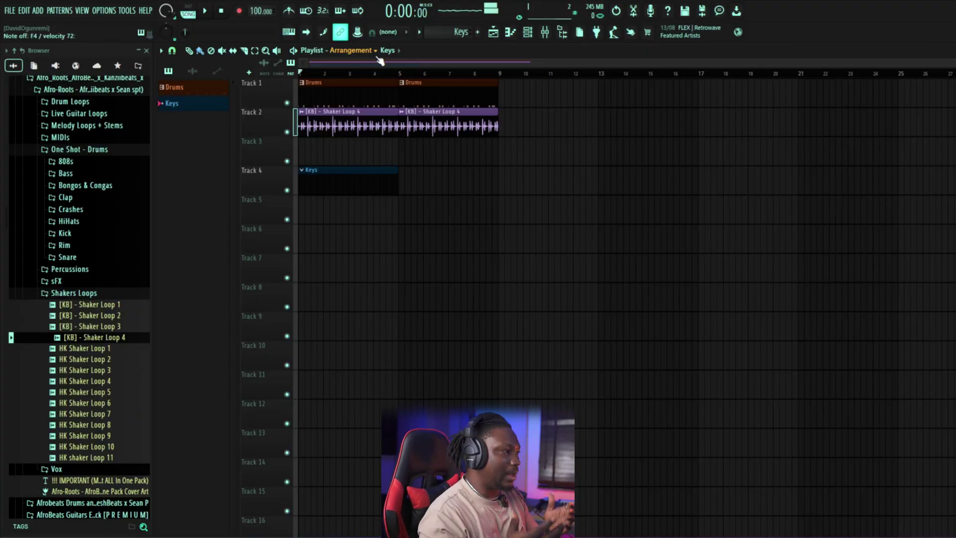
Step: Record a four-bar Morphine chord part into the Keys pattern as notes and automation, and repeat the Keys clip at bar 5 on Track 4
left_click(240, 11)
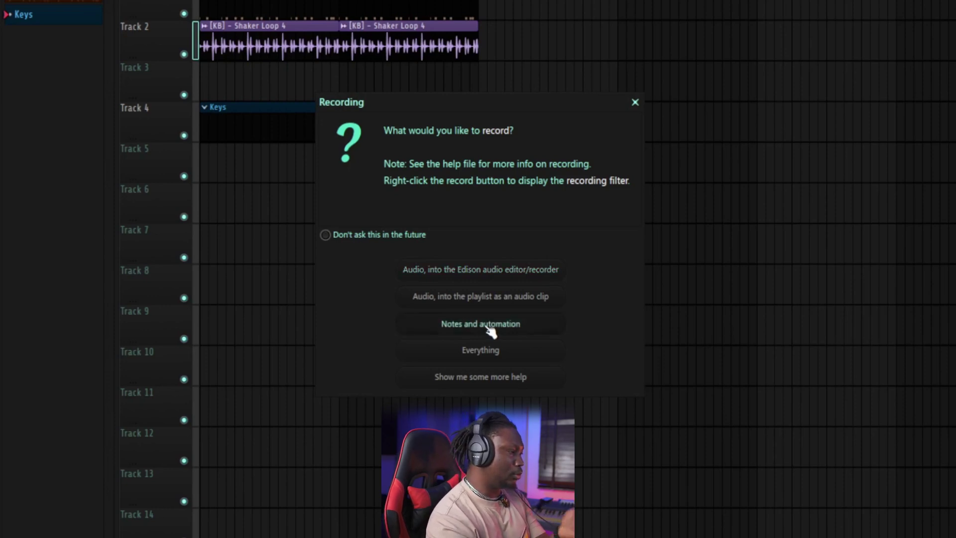
left_click(488, 327)
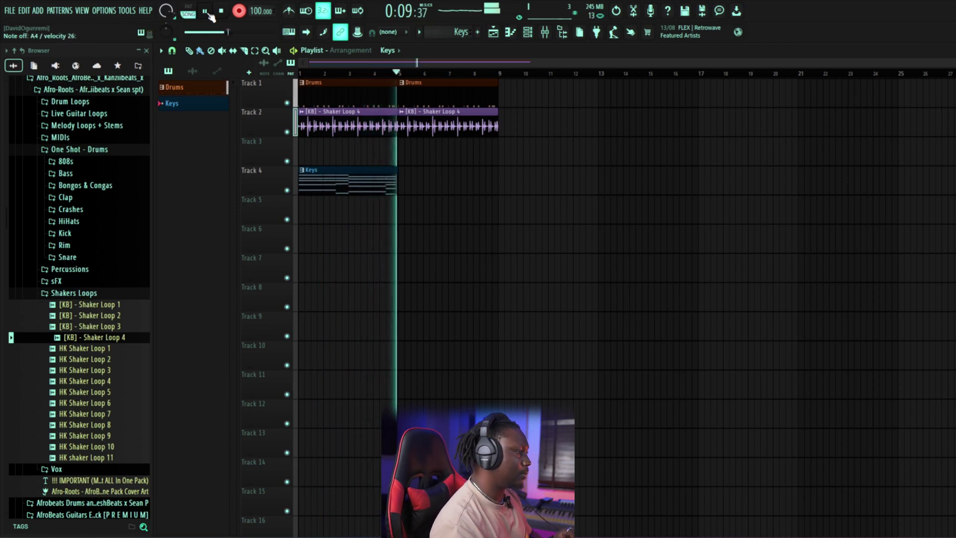
key("space")
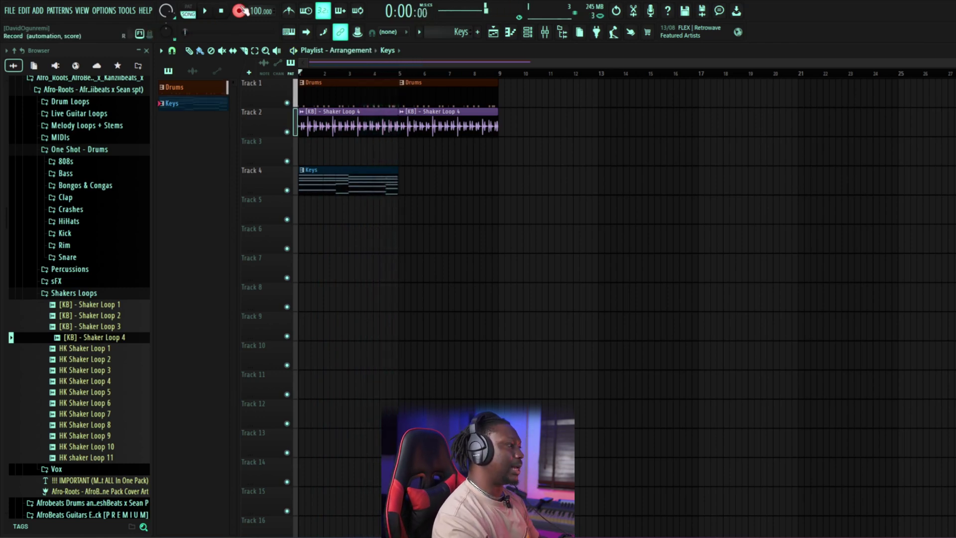
key("space")
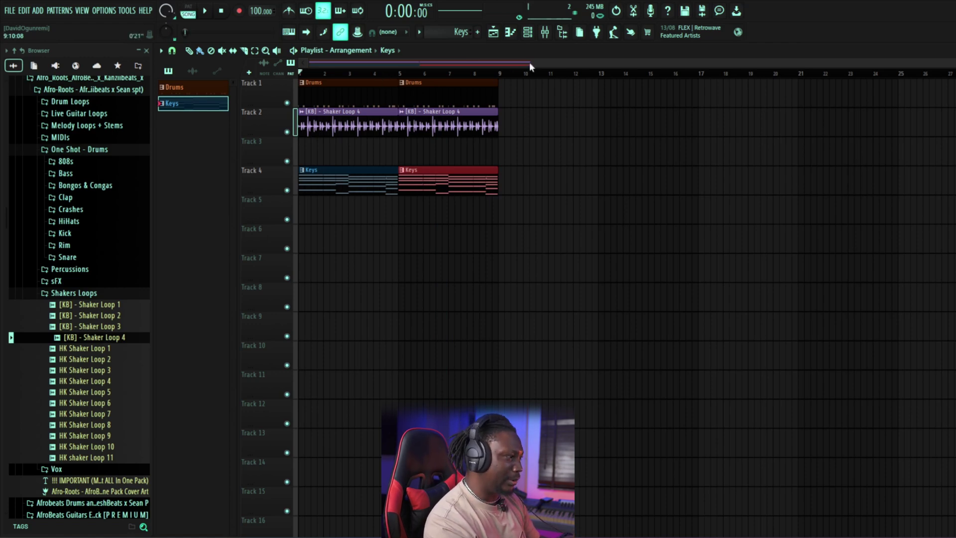
Step: Lower the Morphine channel's volume in the channel rack while the song plays, and close the rack
left_click(529, 34)
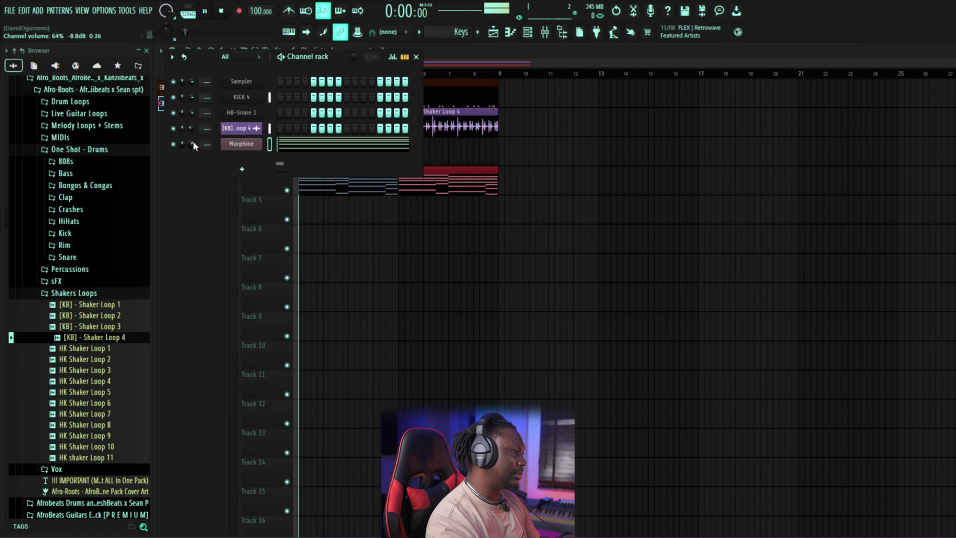
left_click_drag(193, 143, 192, 141)
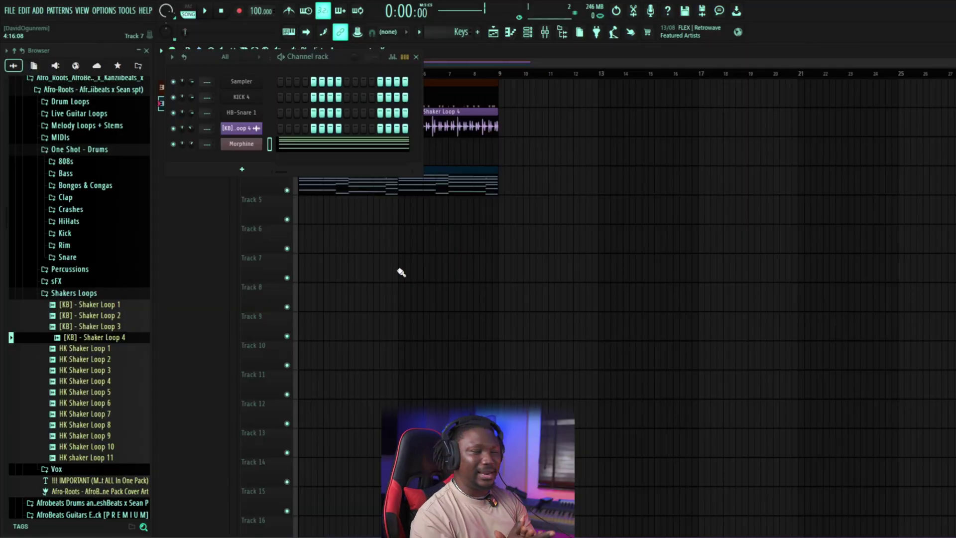
left_click(416, 58)
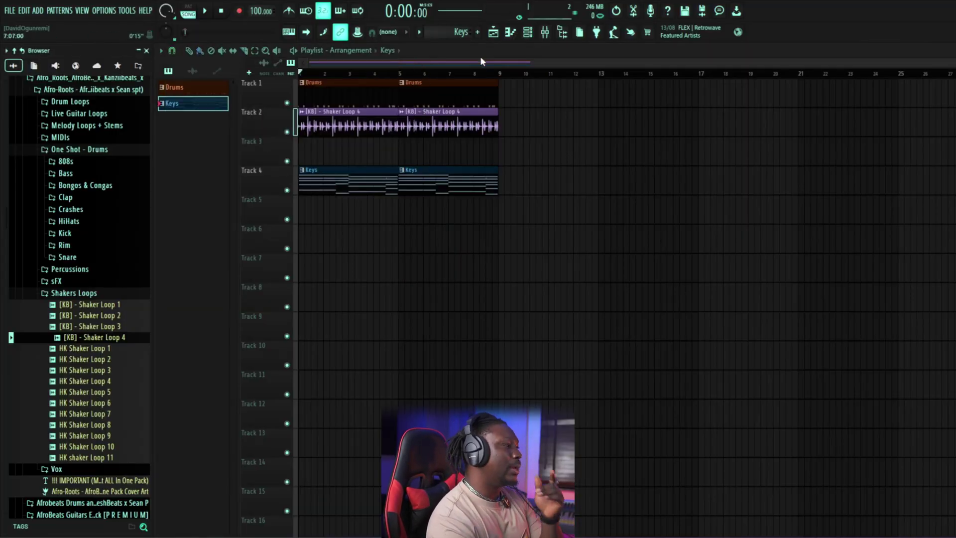
Step: Open the channel rack and the mixer together so both are shown over the playlist
left_click(529, 35)
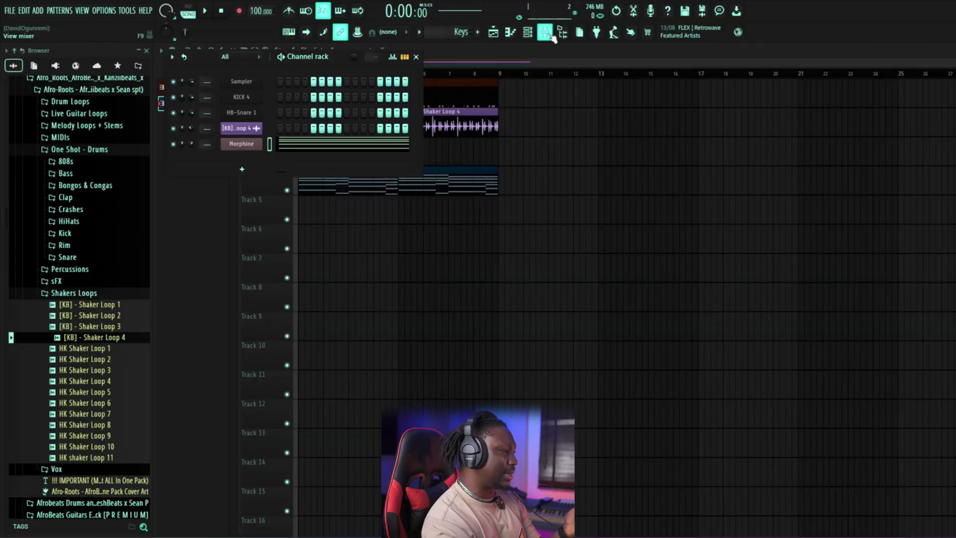
left_click(550, 34)
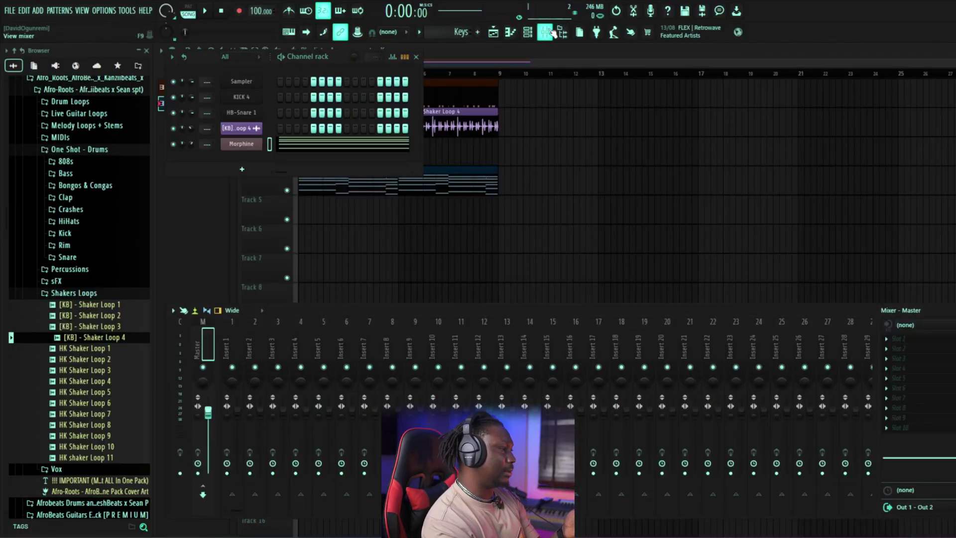
left_click(552, 33)
left_click(552, 32)
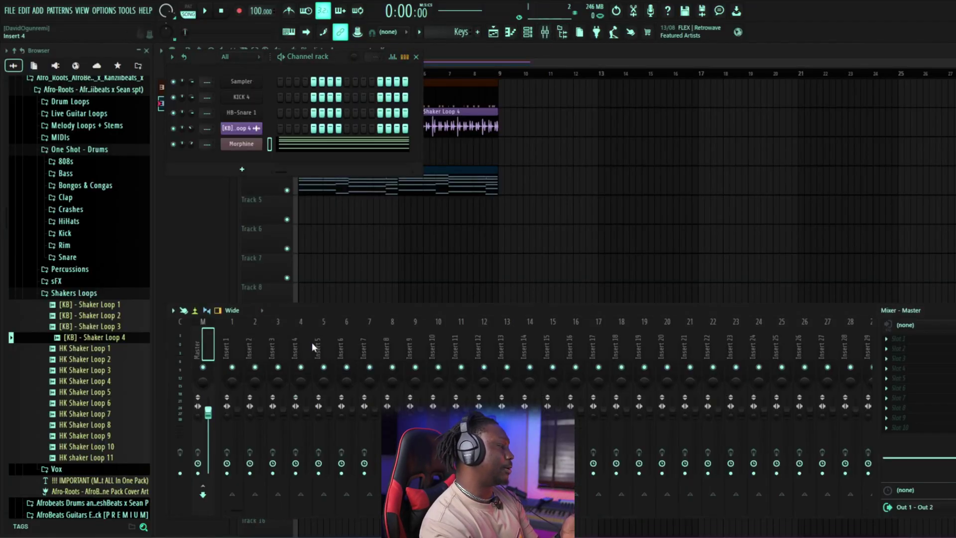
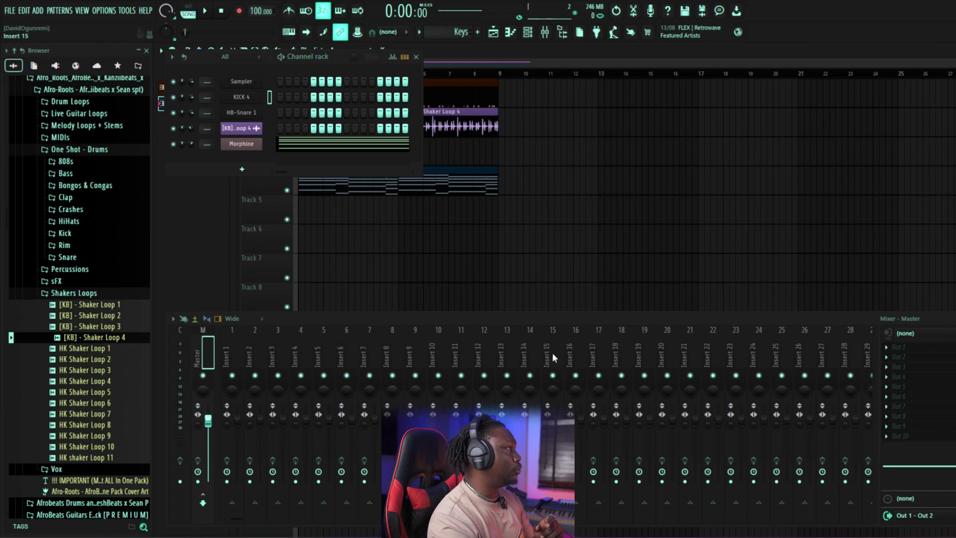
Step: Route the KICK 4 channel to mixer Insert 1, select the Drums pattern, and play the song to check the signal
left_click(235, 356)
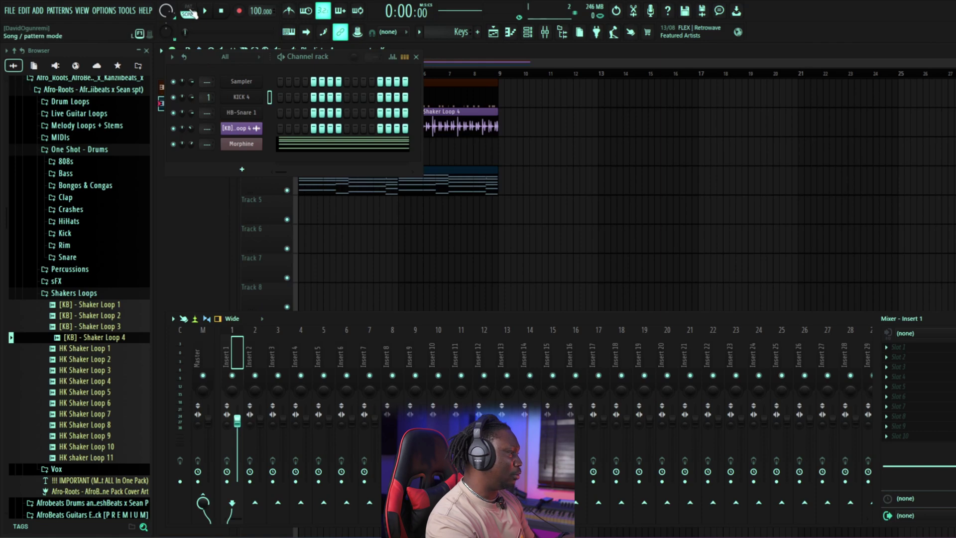
double_click(462, 95)
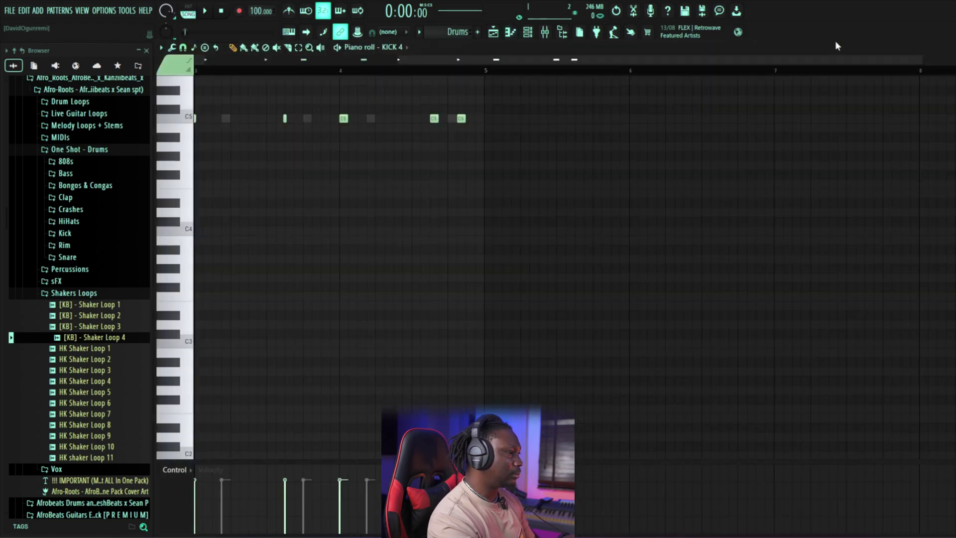
key("Escape")
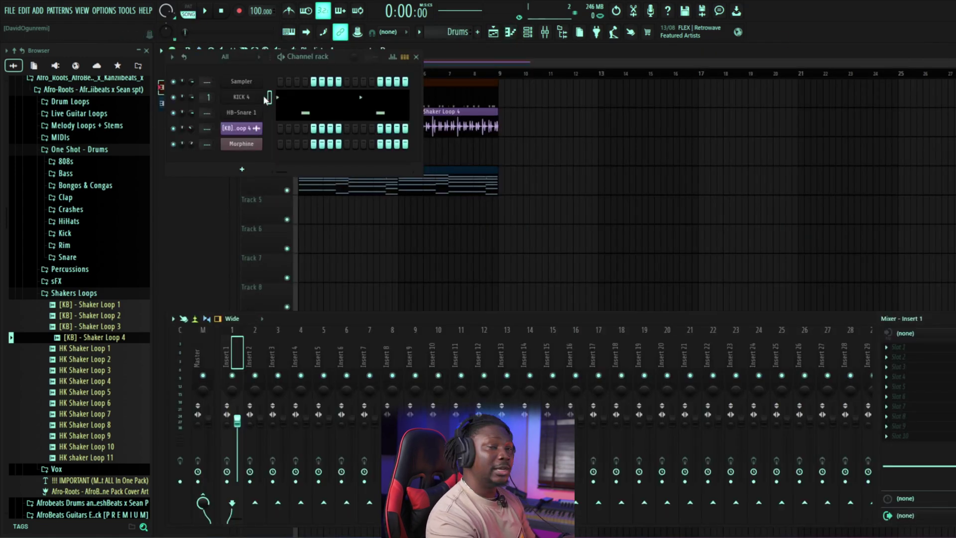
key("space")
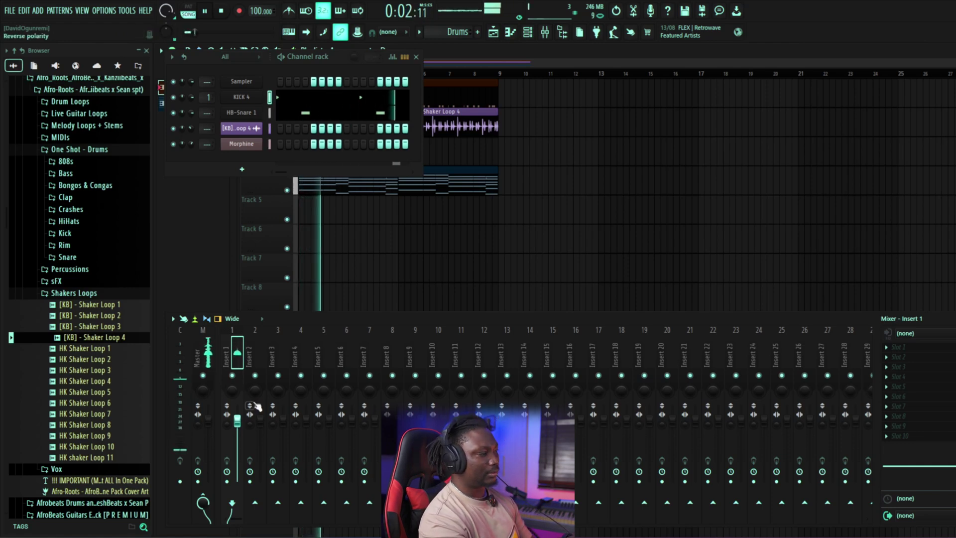
key("space")
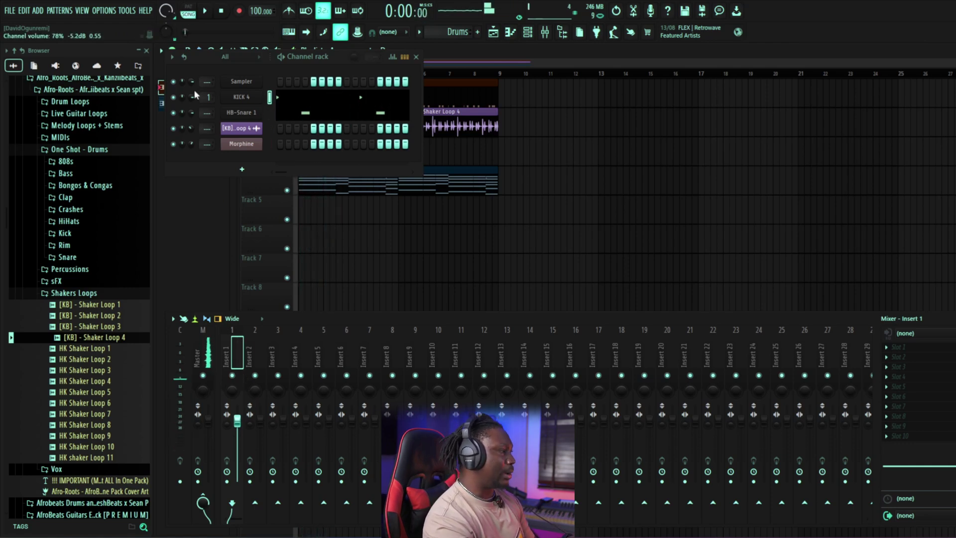
Step: Route the HB-Snare 1 channel to mixer Insert 2 and play the song to check its signal
scroll(211, 114, "up", 2)
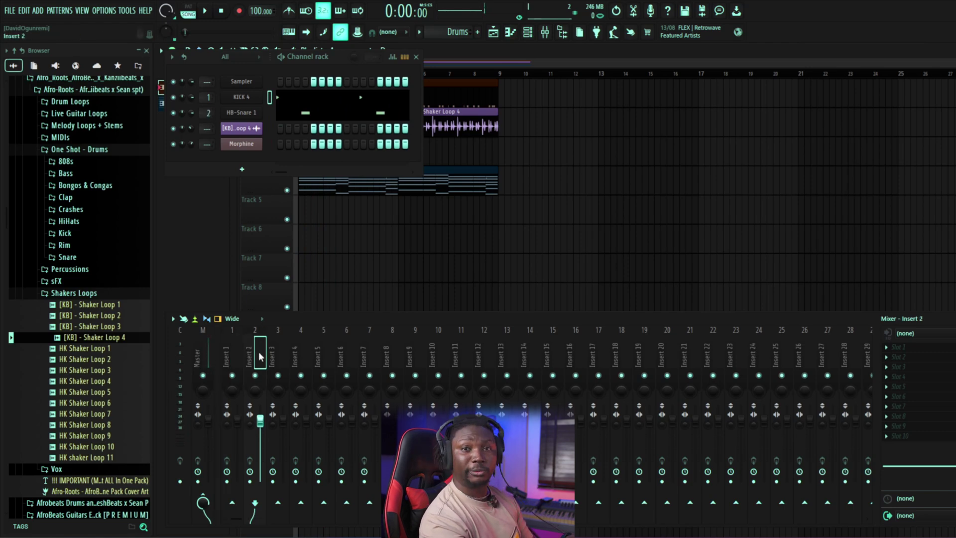
key("space")
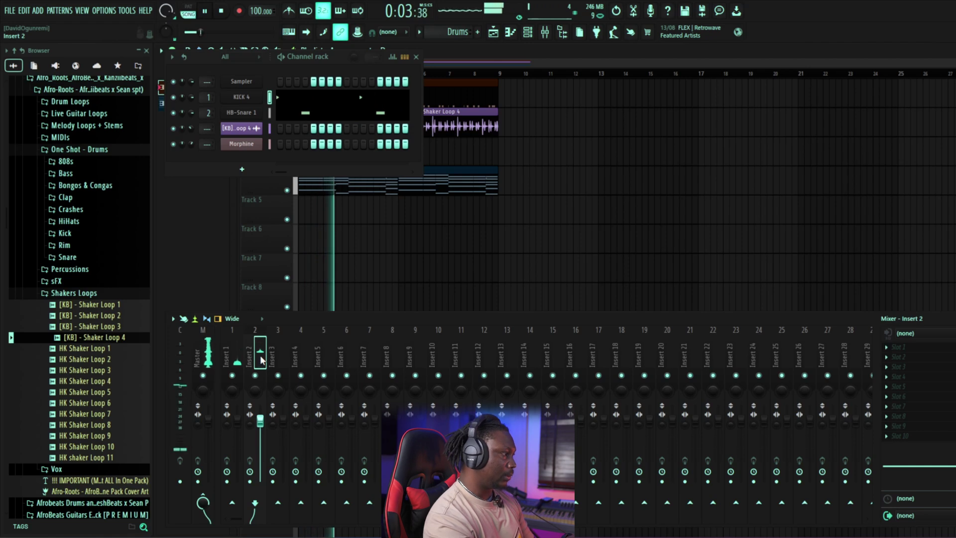
key("space")
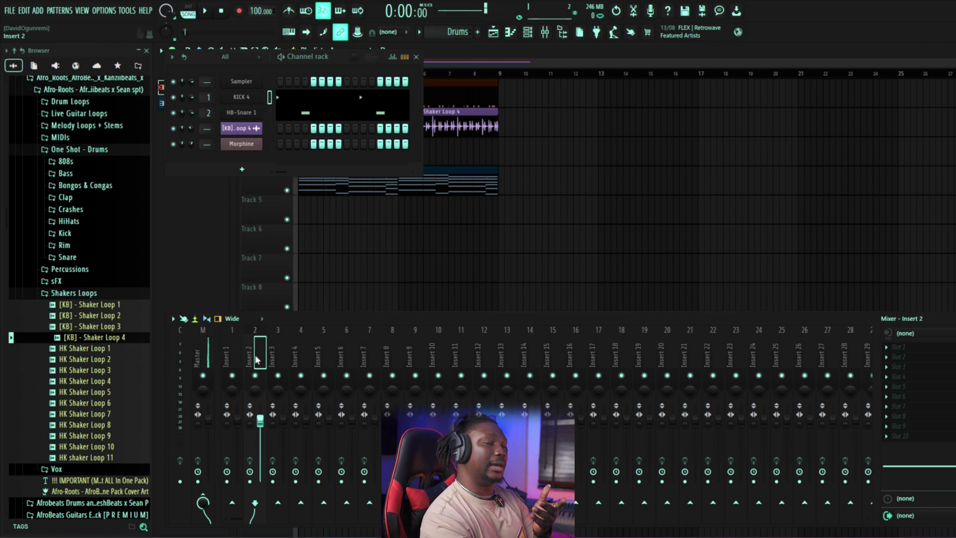
Step: Rename mixer Insert 1 to Kick and color the track orange
right_click(236, 346)
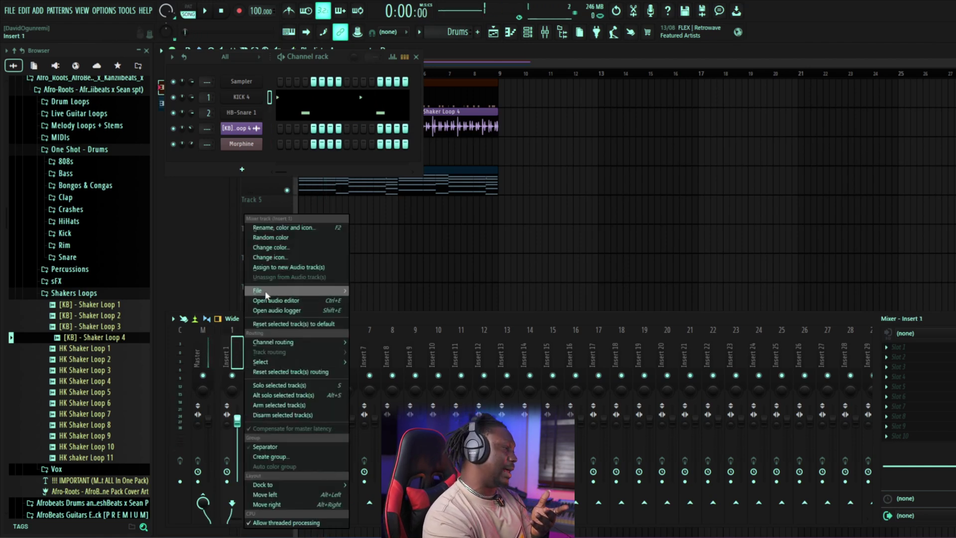
left_click(299, 228)
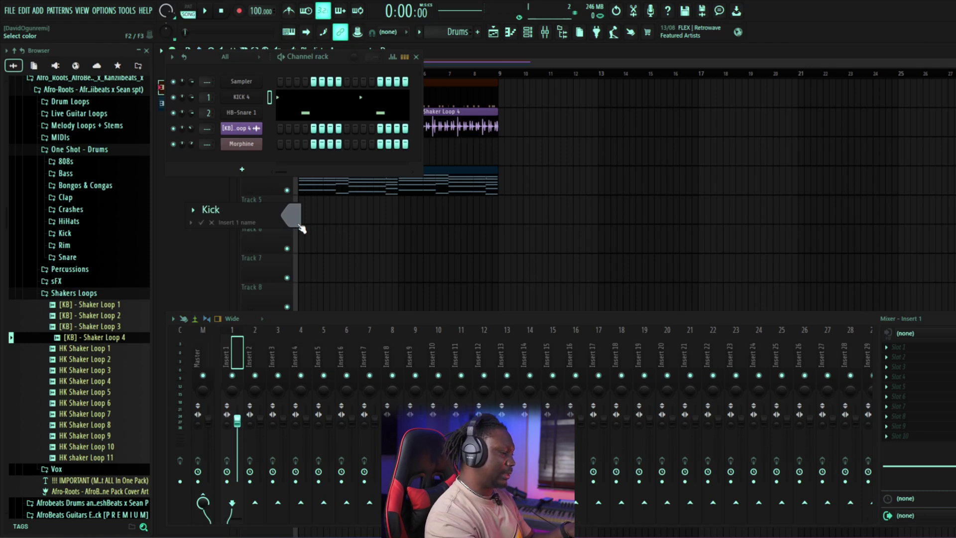
left_click(299, 227)
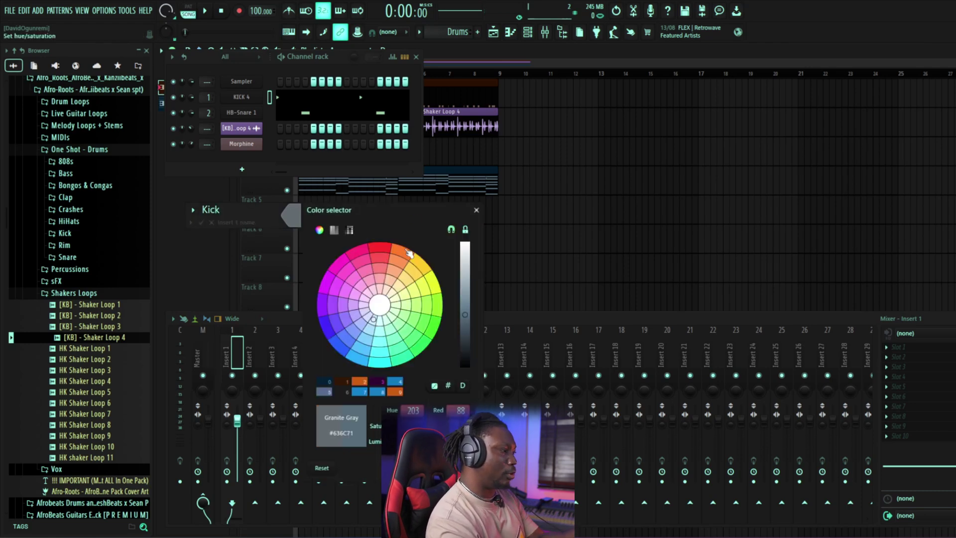
left_click(464, 354)
key("Return")
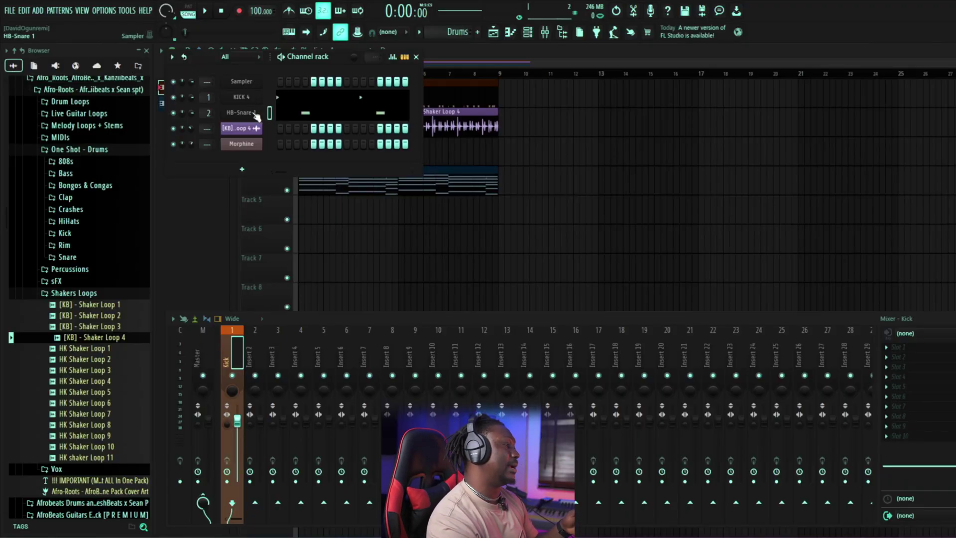
Step: Link the HB-Snare 1, Shaker Loop 4 and Morphine channels to mixer tracks 2, 3 and 4 with their channel names and colors
left_click(257, 349)
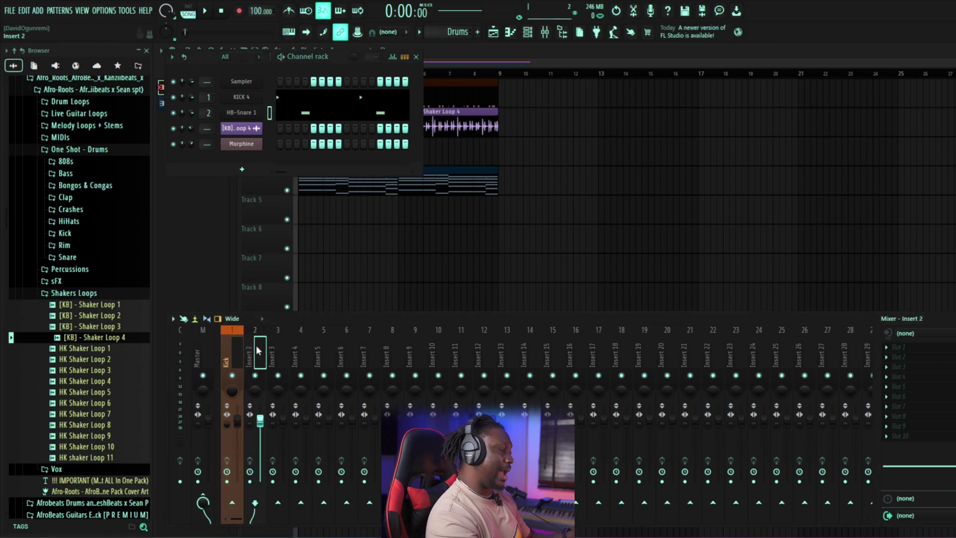
key("ctrl+l")
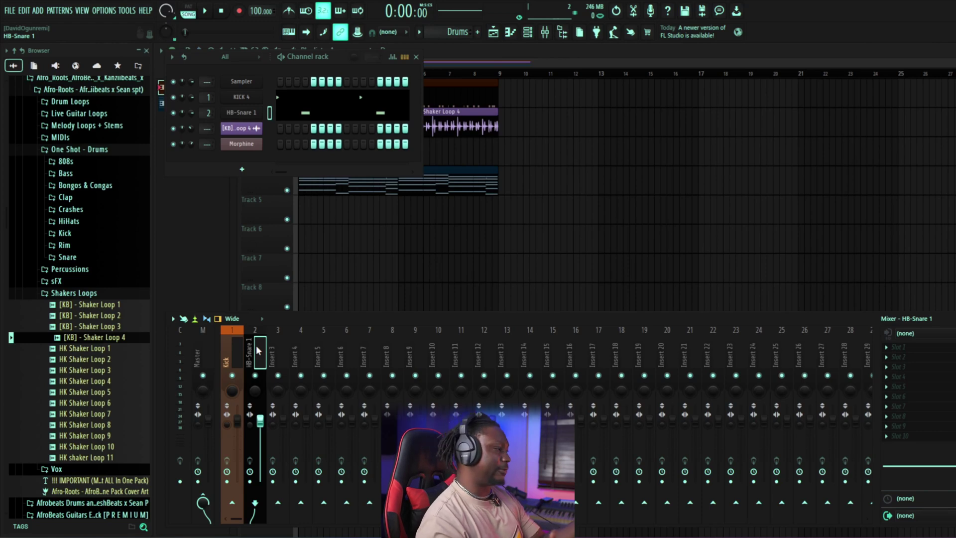
left_click(269, 131)
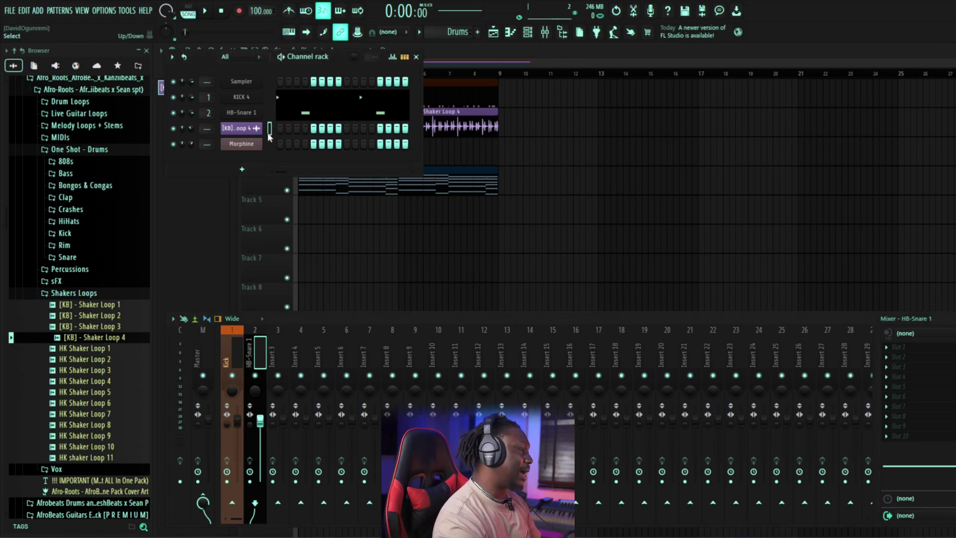
left_click(279, 354)
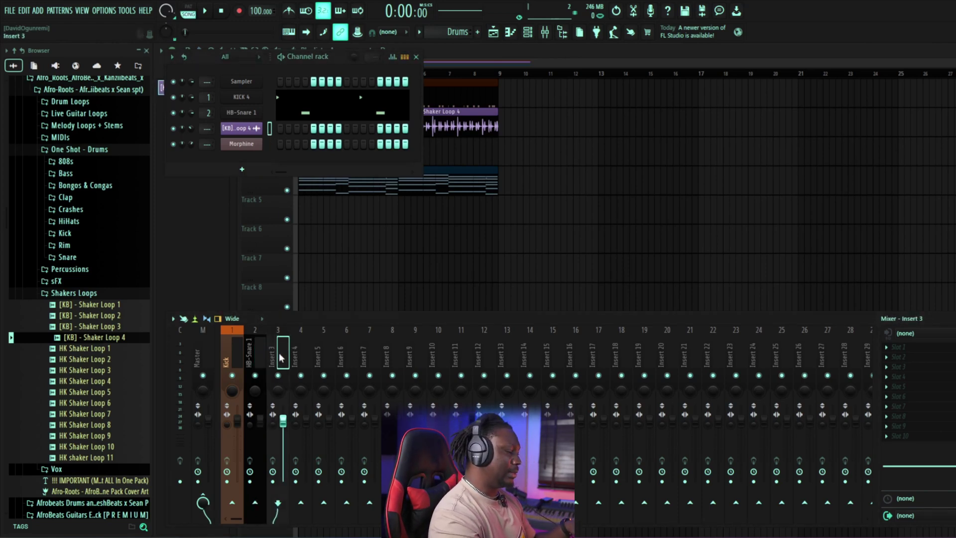
key("ctrl+l")
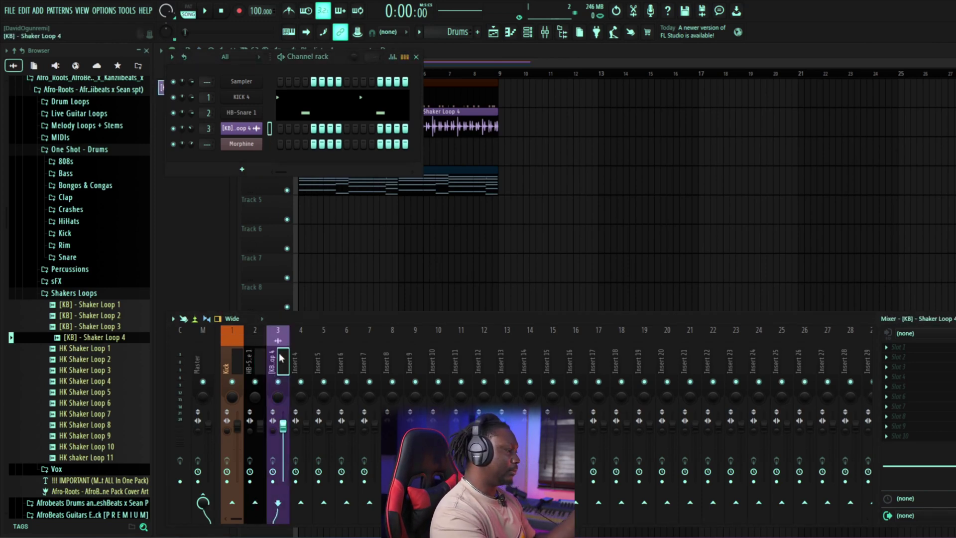
left_click(269, 144)
left_click(306, 356)
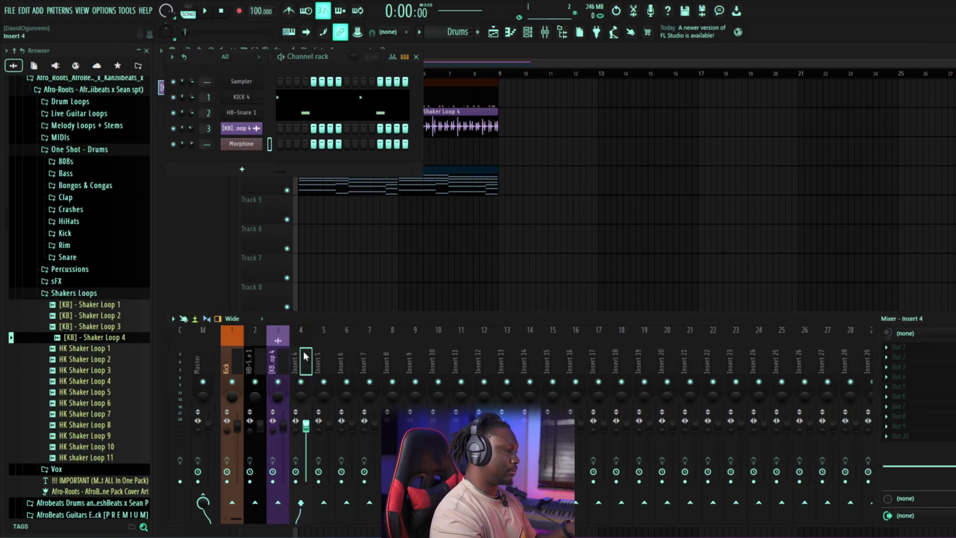
key("ctrl+l")
Step: Adjust the Morphine mixer track's volume slightly while the song plays, and stop playback
key("space")
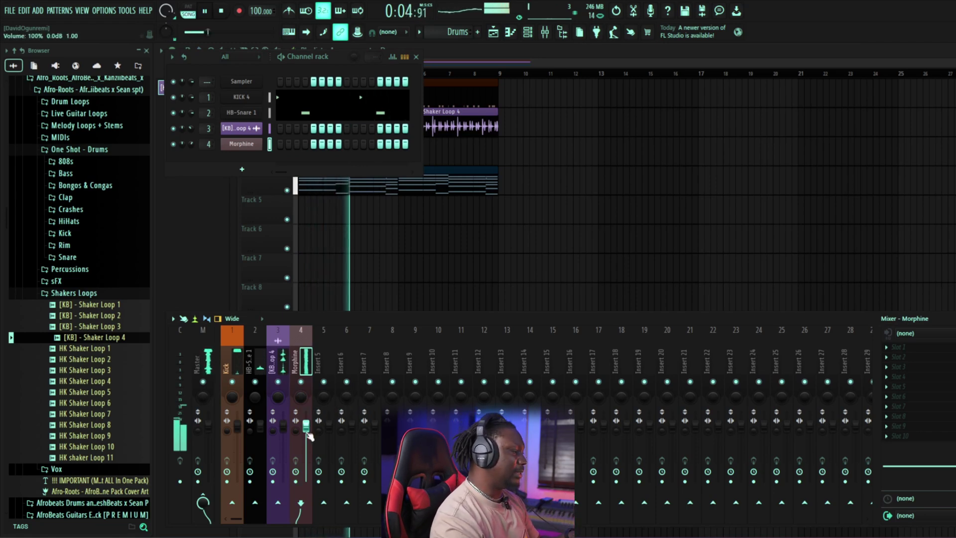
mouse_move(305, 427)
left_mouse_down()
mouse_move(306, 467)
mouse_move(305, 426)
left_mouse_up()
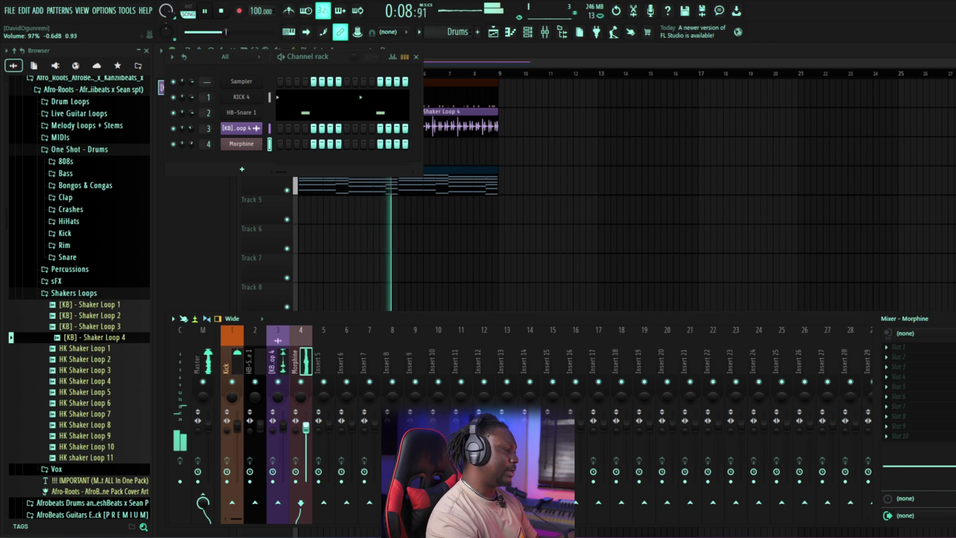
key("space")
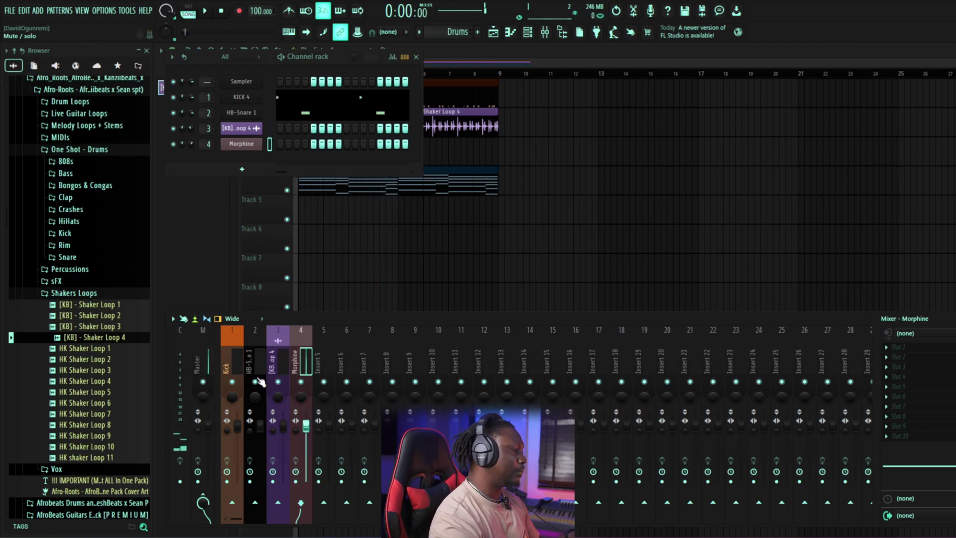
Step: Solo the HB-Snare 1 mixer track and play the song to hear the snare alone
left_click(256, 361)
right_click(255, 382)
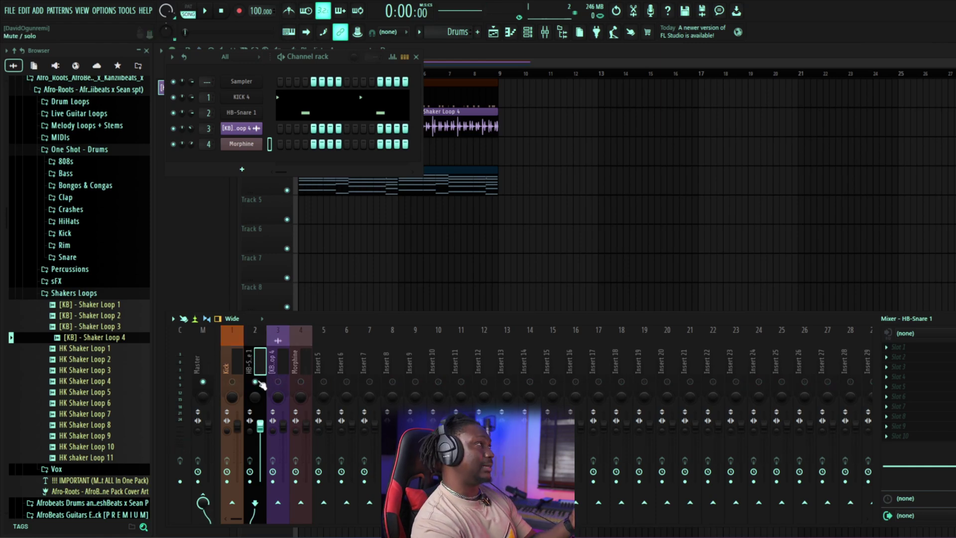
key("space")
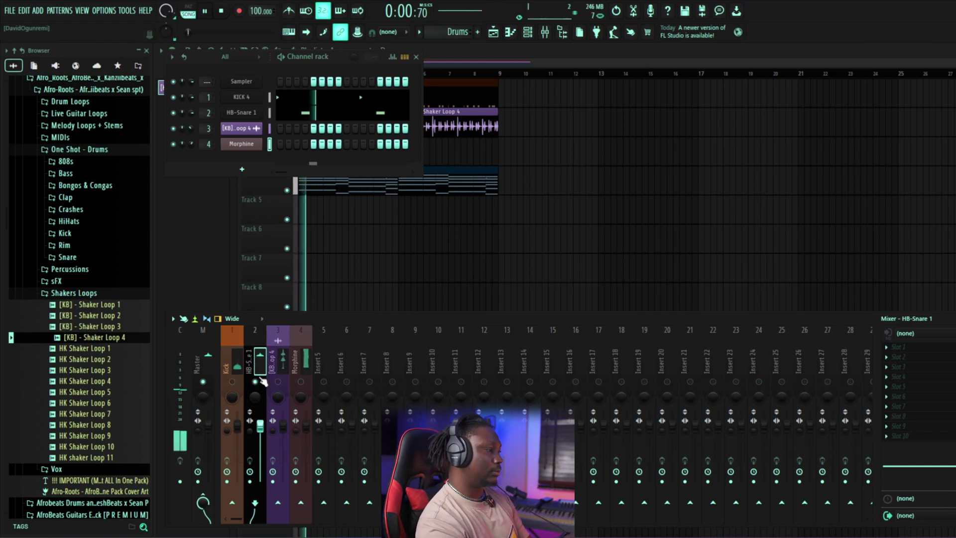
key("space")
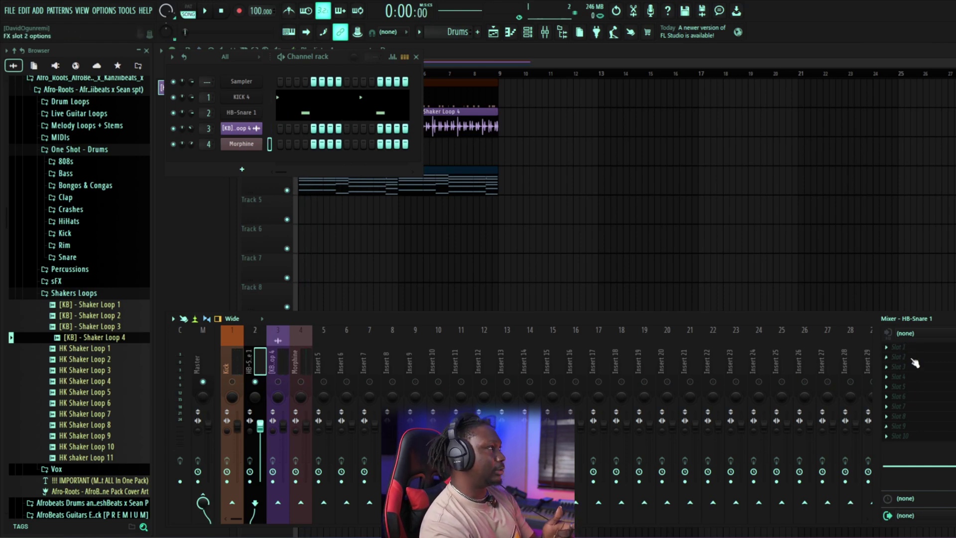
Step: Load Fruity Reeverb 2 into effect slot 1 of the HB-Snare 1 mixer track and audition the soloed snare with it
left_click(907, 348)
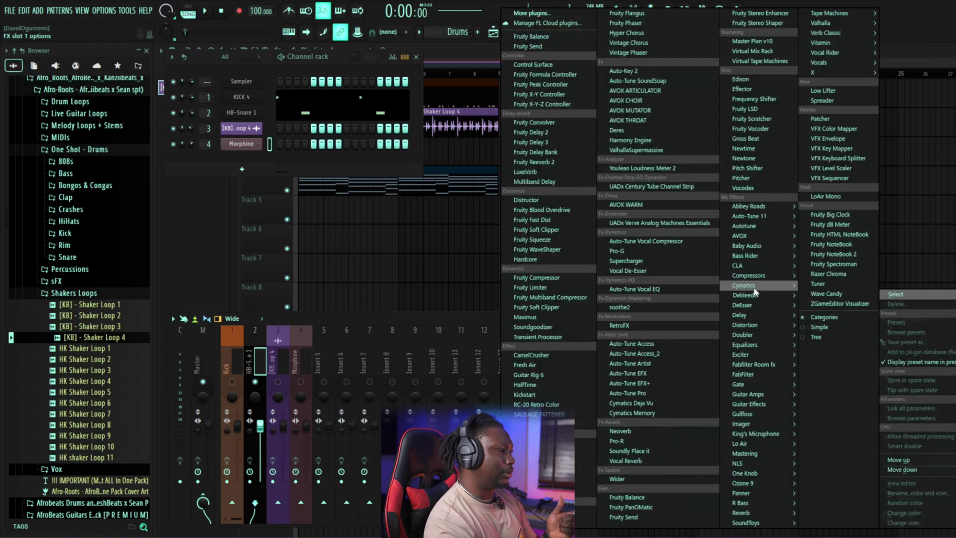
left_click(546, 163)
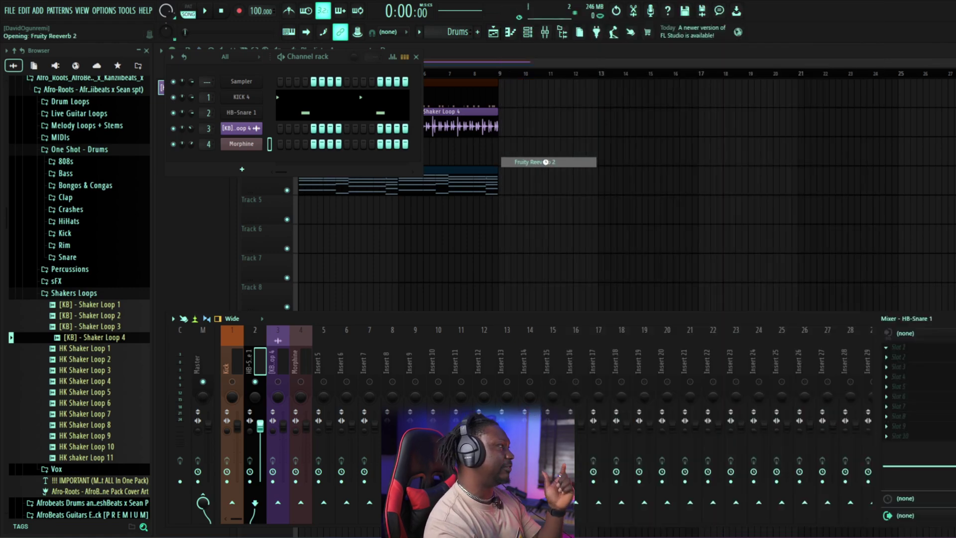
left_click_drag(286, 136, 605, 175)
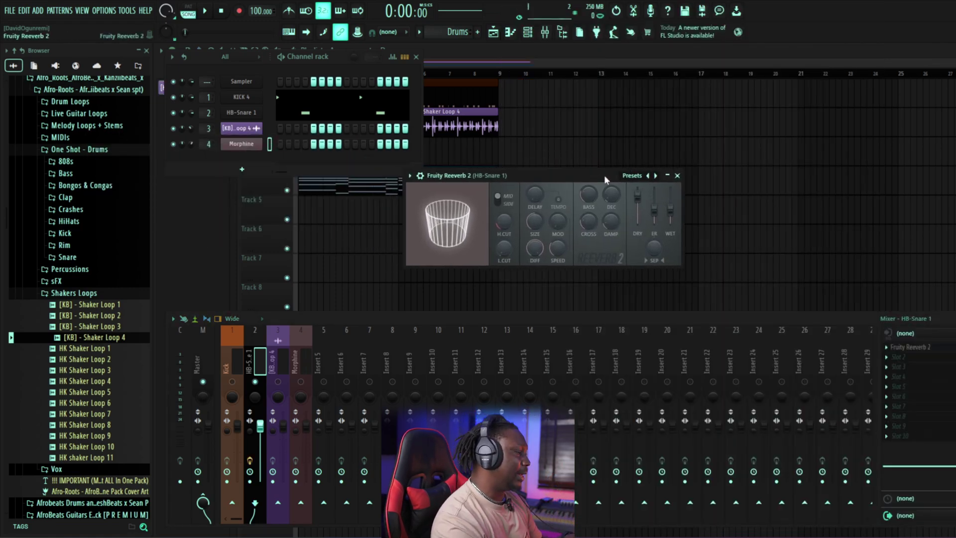
key("space")
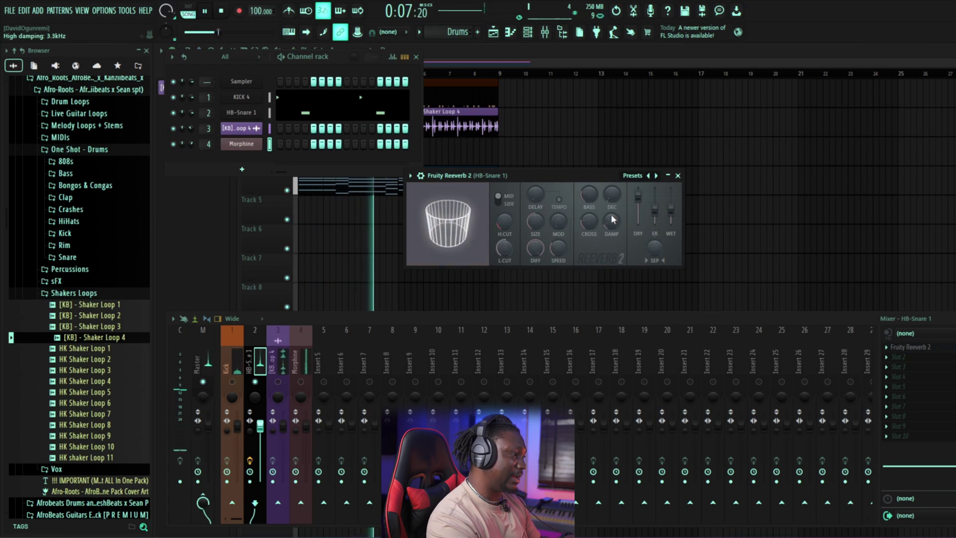
key("space")
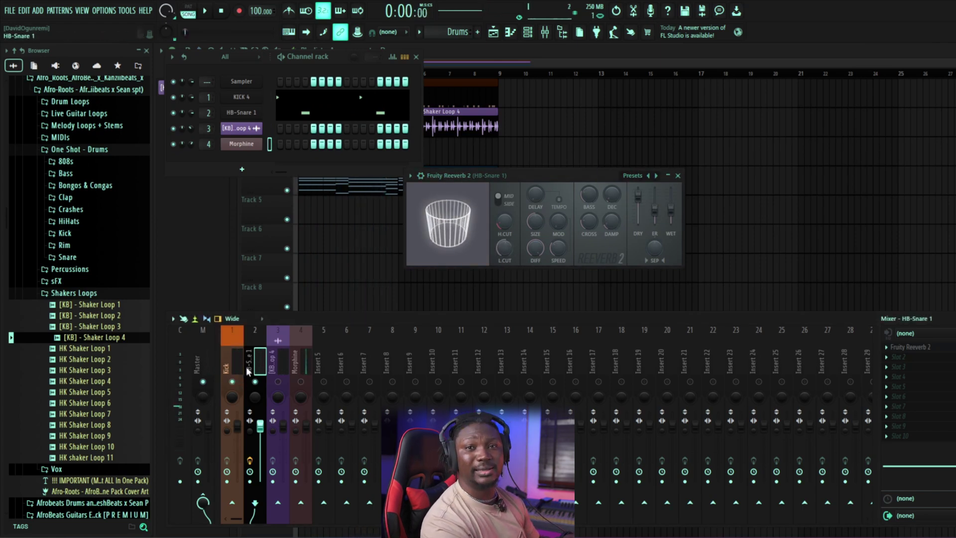
Step: Unmute the Kick, Shaker Loop 4 and Morphine mixer tracks, close the reverb window, and play the snare reverb within the mix
key("space")
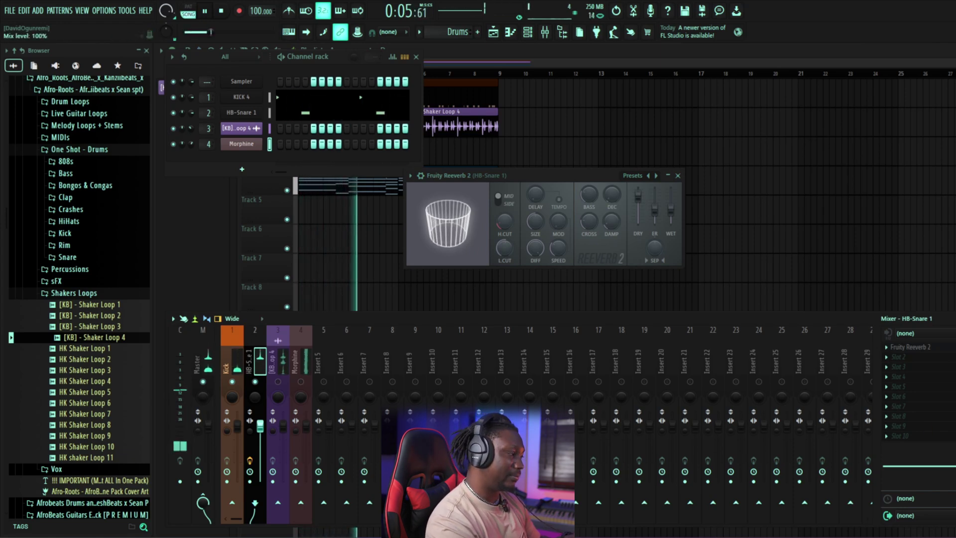
key("space")
left_click(306, 361)
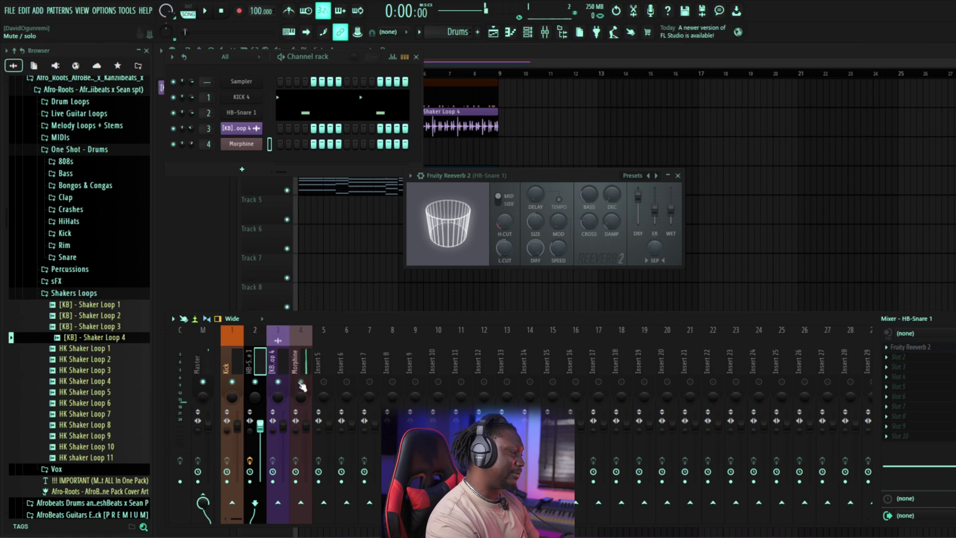
key("space")
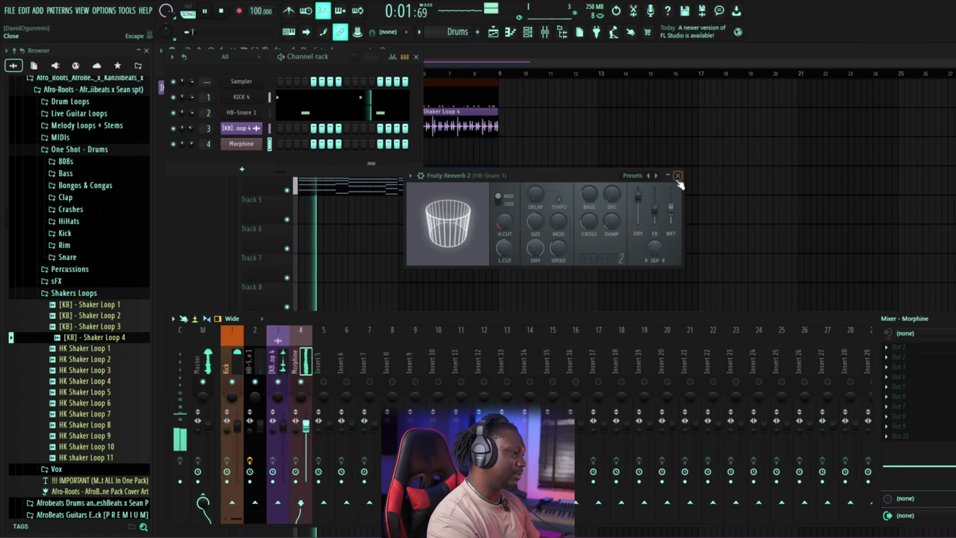
left_click(678, 175)
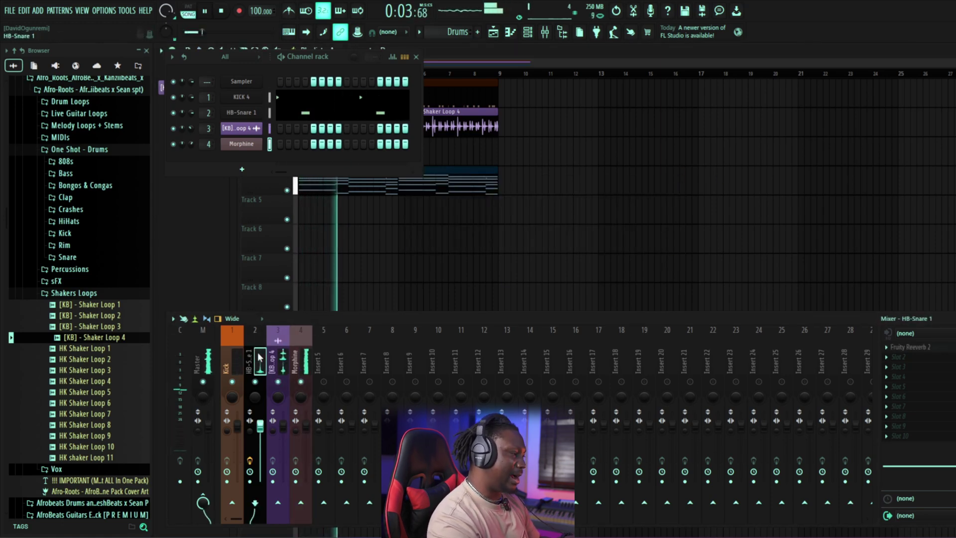
key("space")
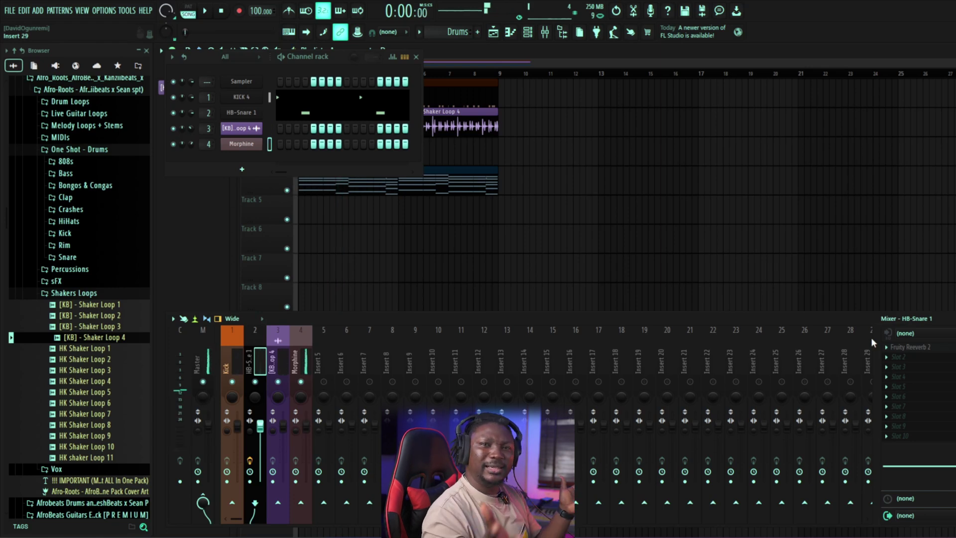